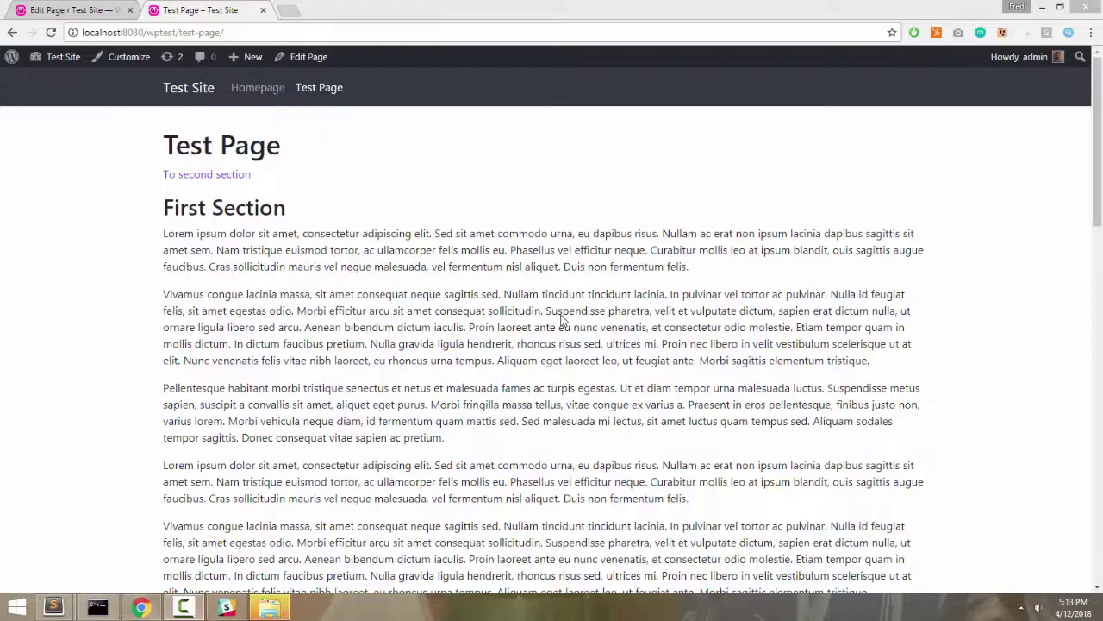
Step: Examine the Test Page's two sections and try the "To second section" anchor link several times, returning to the page's start
scroll(551, 319, "down", 5)
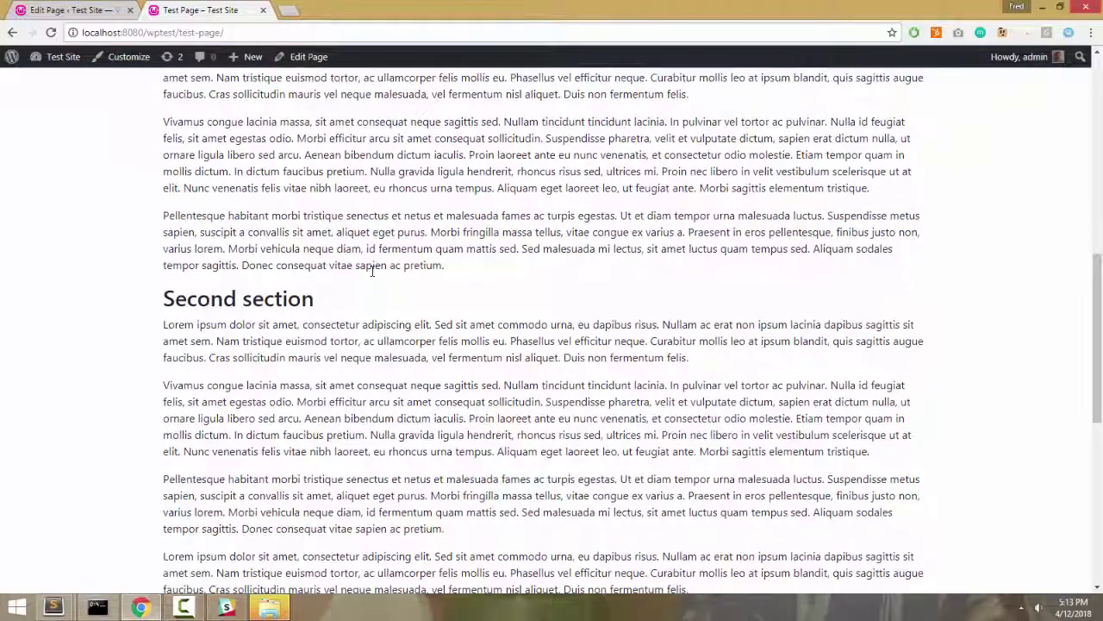
scroll(392, 371, "up", 5)
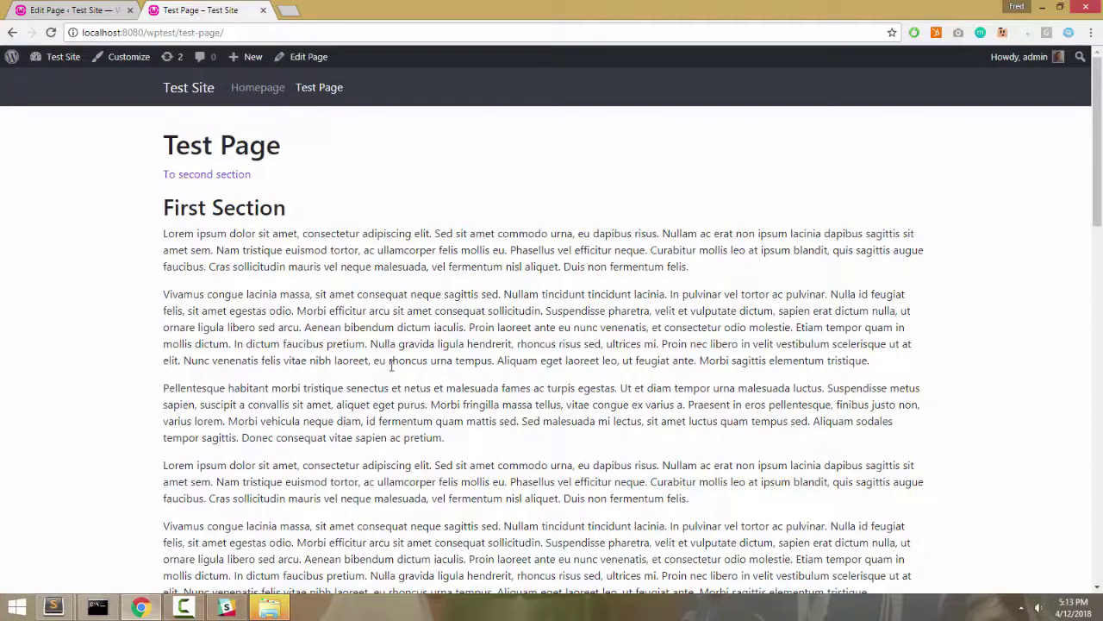
scroll(284, 241, "down", 10)
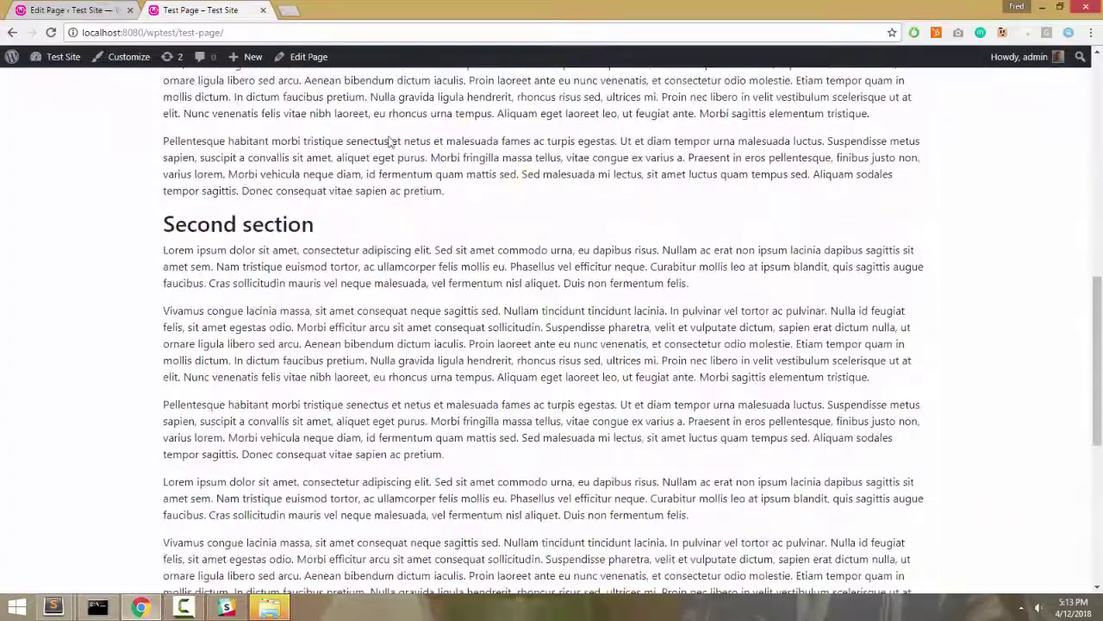
scroll(405, 275, "up", 10)
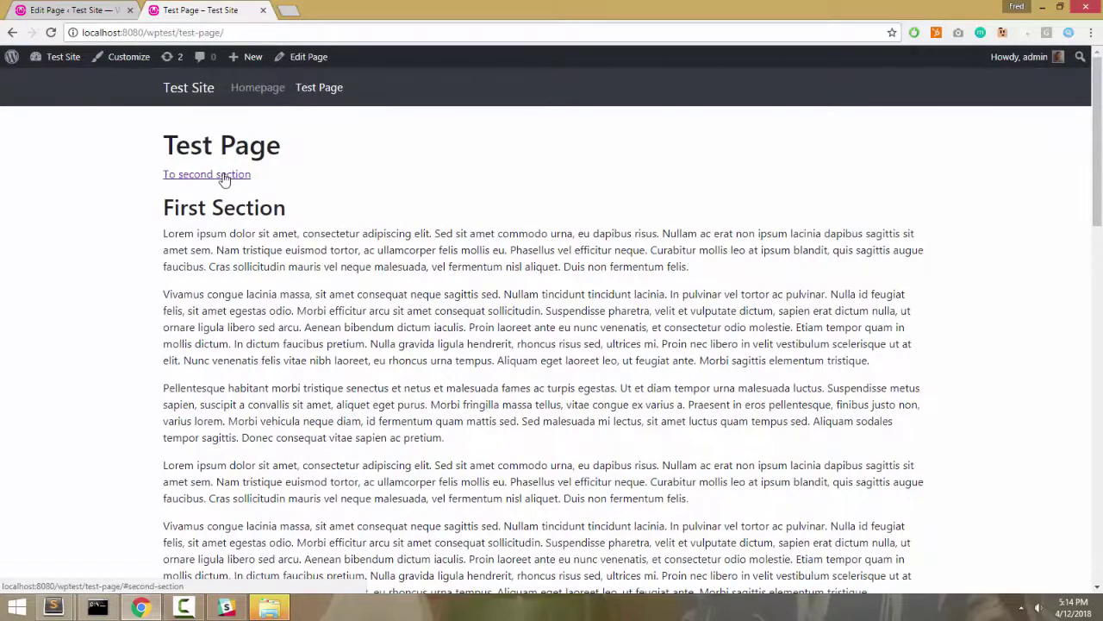
left_click(224, 176)
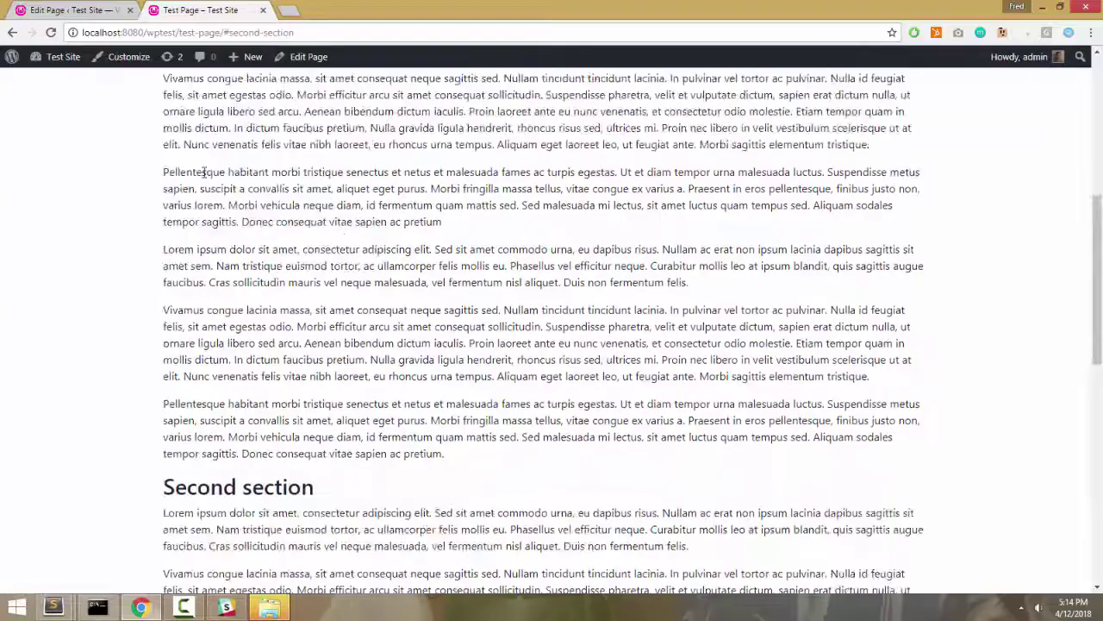
scroll(203, 172, "up", 10)
left_click(201, 177)
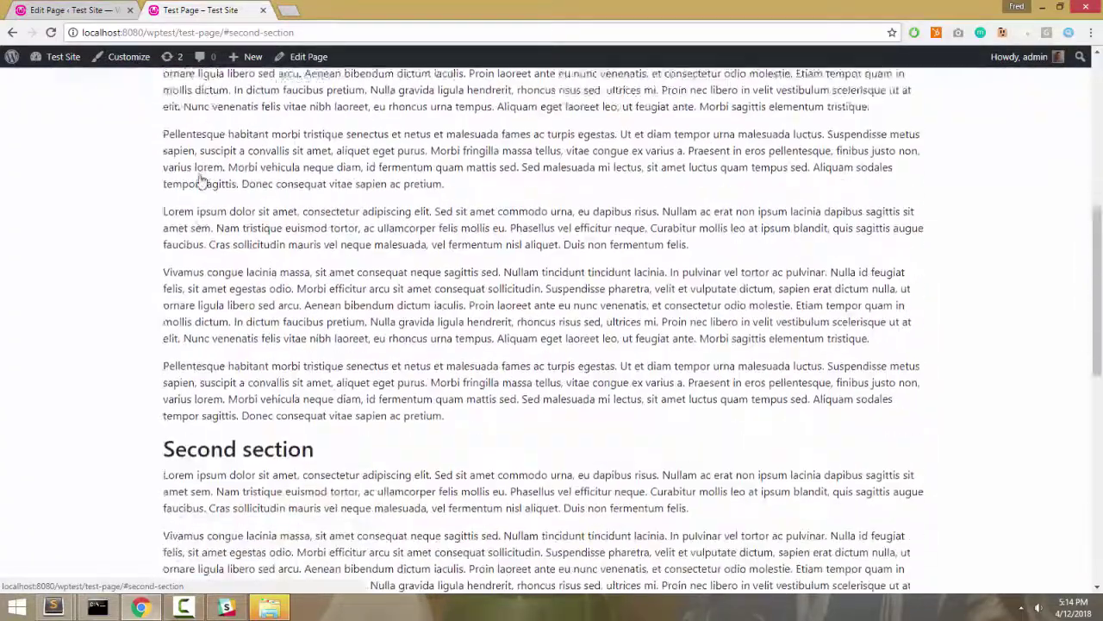
scroll(200, 183, "up", 10)
left_click(200, 182)
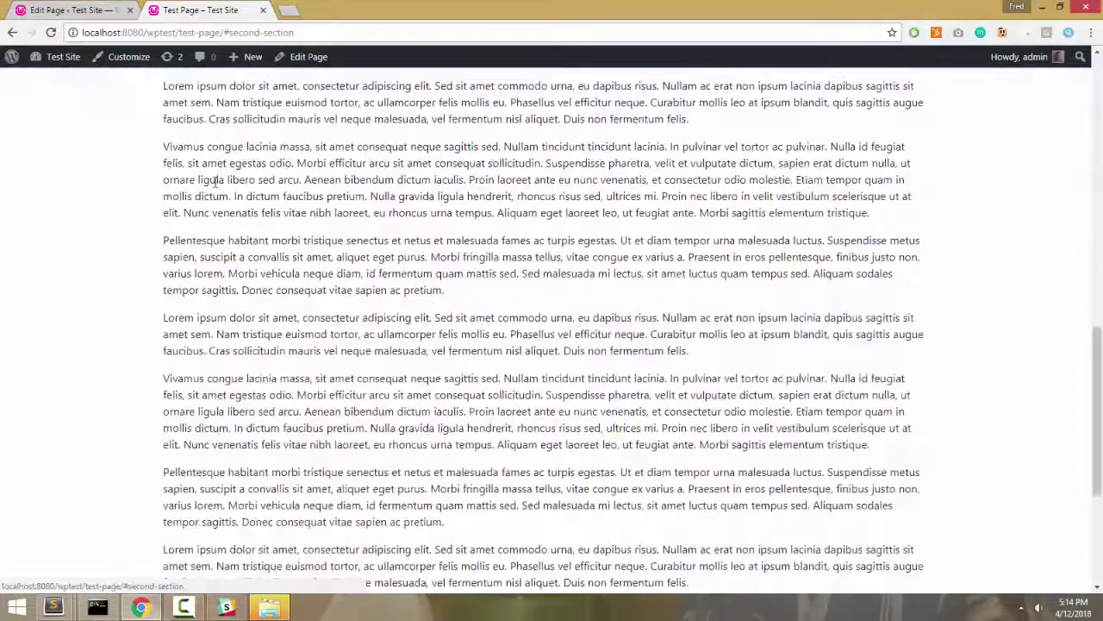
scroll(200, 183, "up", 10)
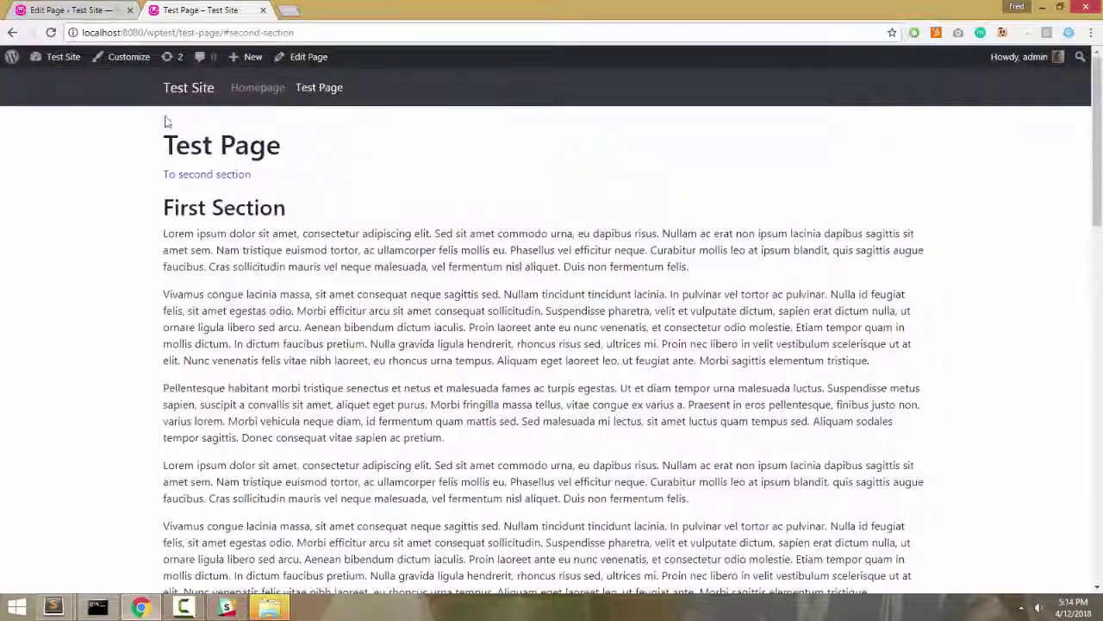
Step: Inspect the link's href in the Test Page editor and search the page content for "second-section"
left_click(76, 11)
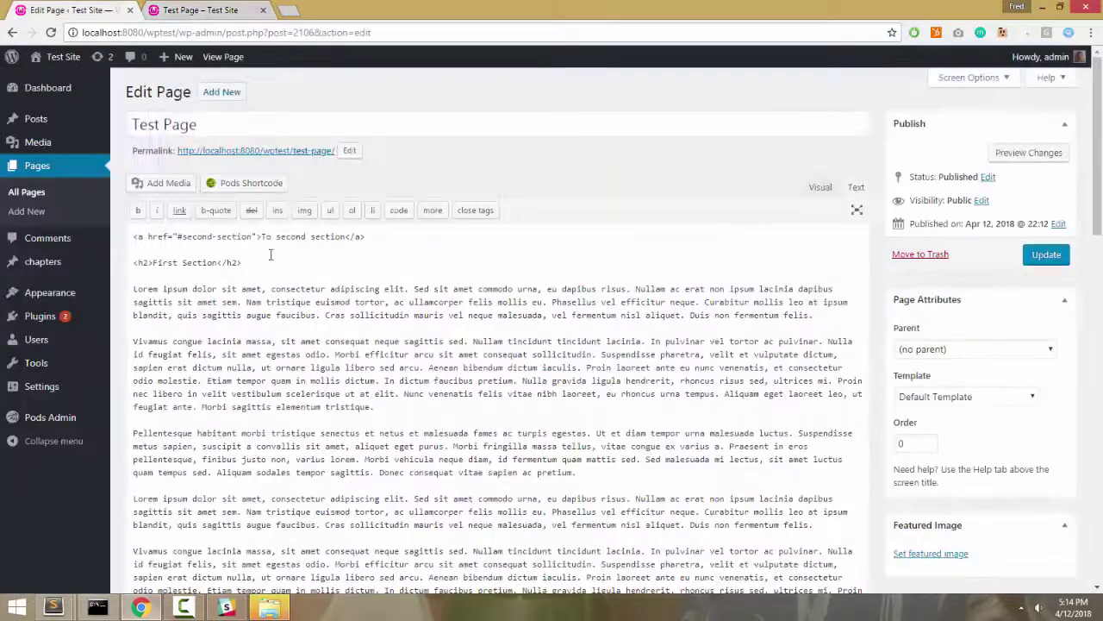
left_click(257, 236)
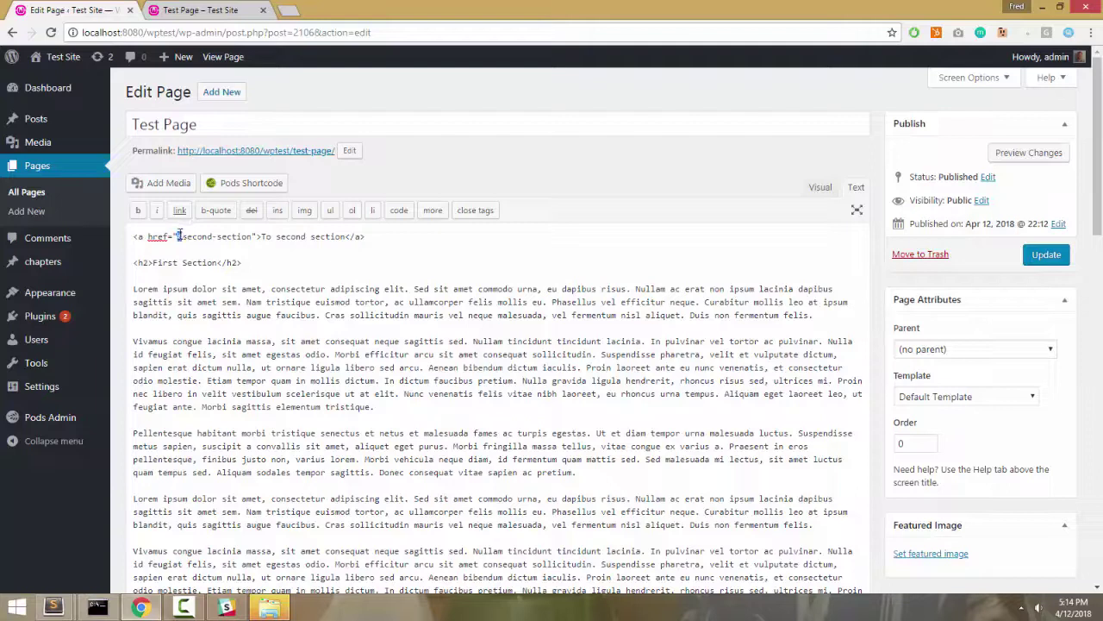
left_click_drag(181, 236, 238, 236)
key("Down")
key("ctrl+f")
type("second-section")
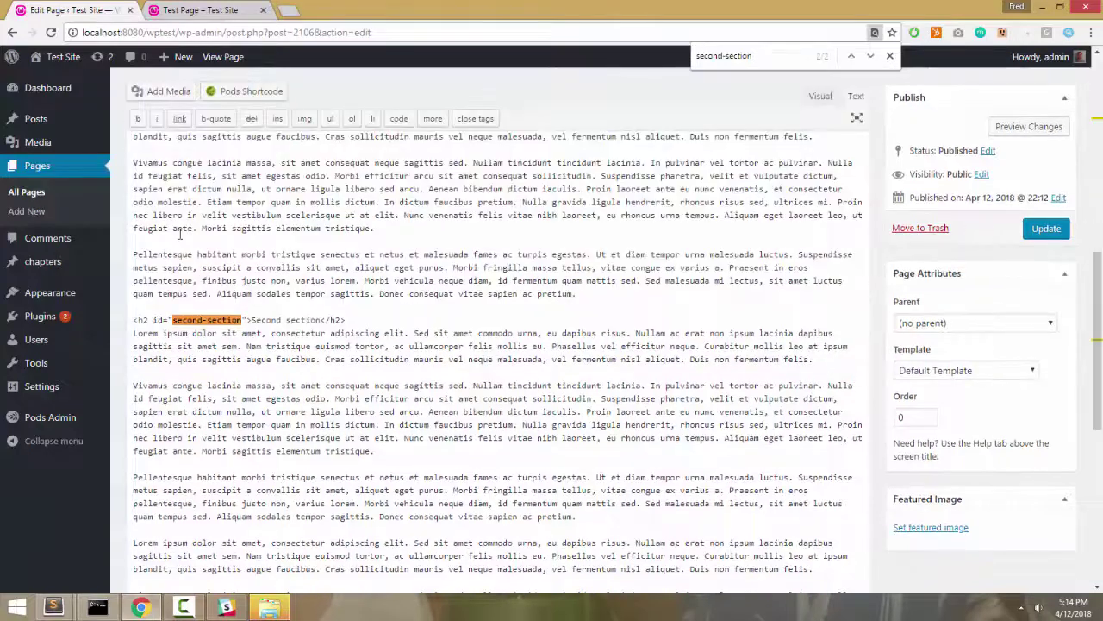
Step: Examine the h2 tag and its id attribute on the "Second section" heading in the page's HTML
left_click(241, 303)
double_click(270, 319)
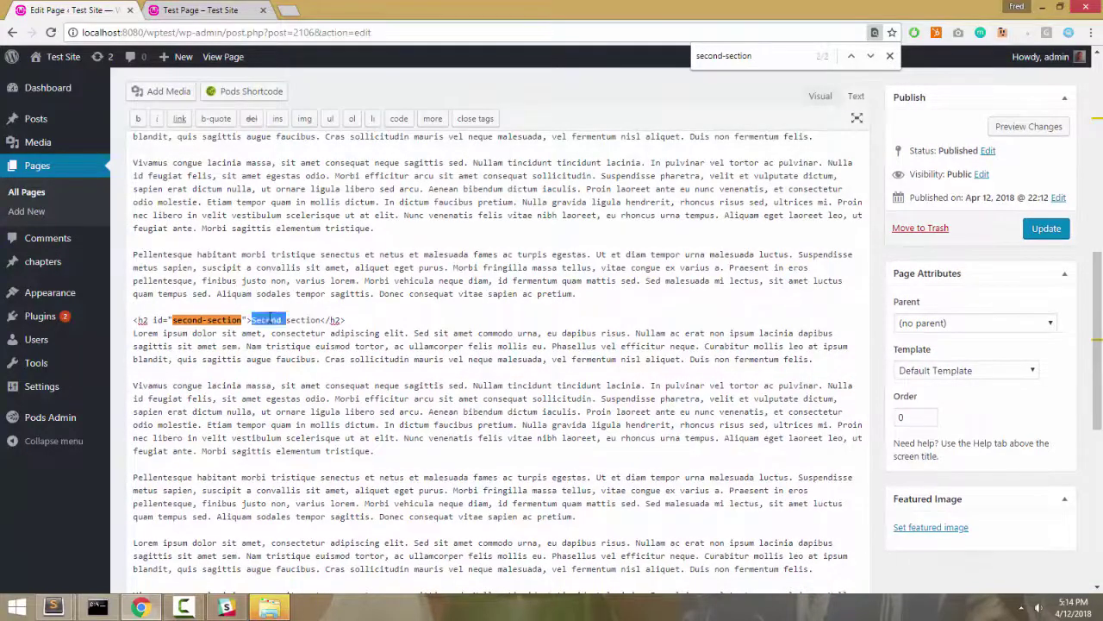
key("Left")
key("shift+Right")
key("shift+Right")
key("shift+Right")
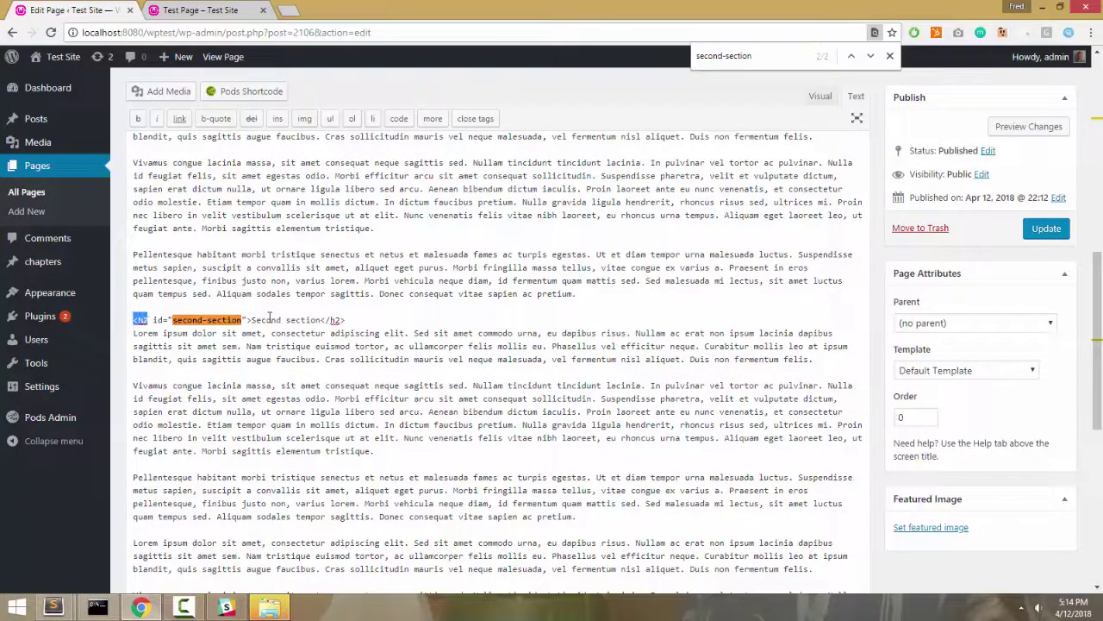
key("Right")
key("shift+Left")
key("shift+Left")
key("shift+Left")
key("Right")
key("Right")
key("shift+Right")
key("shift+Right")
key("shift+Right")
key("shift+Right")
key("shift+Right")
key("shift+Right")
key("shift+Right")
key("shift+Right")
key("shift+Right")
key("shift+Right")
key("Right")
key("Right")
scroll(270, 317, "up", 10)
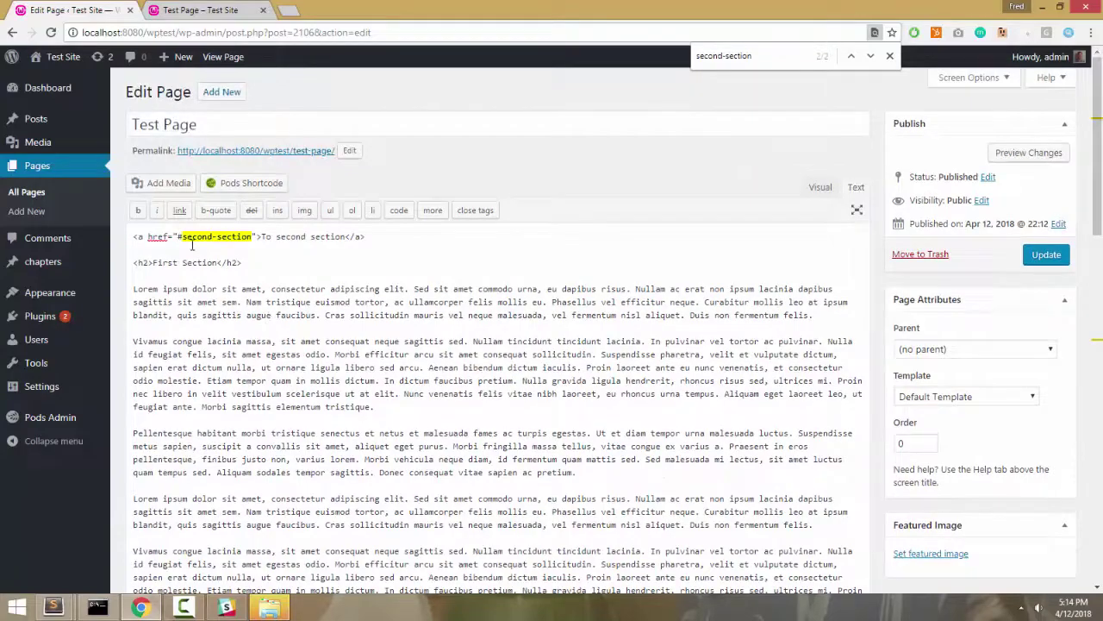
Step: Compare the "#second-section" href of the "To second section" link with the id of the matching heading
left_click_drag(177, 238, 250, 238)
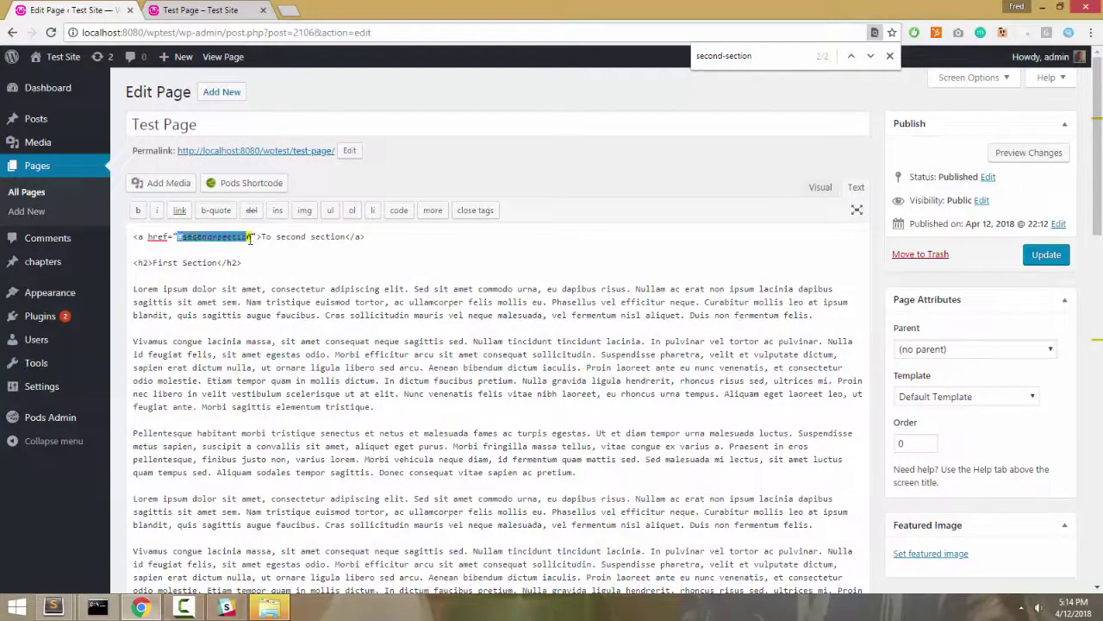
left_click(256, 245)
scroll(267, 274, "down", 5)
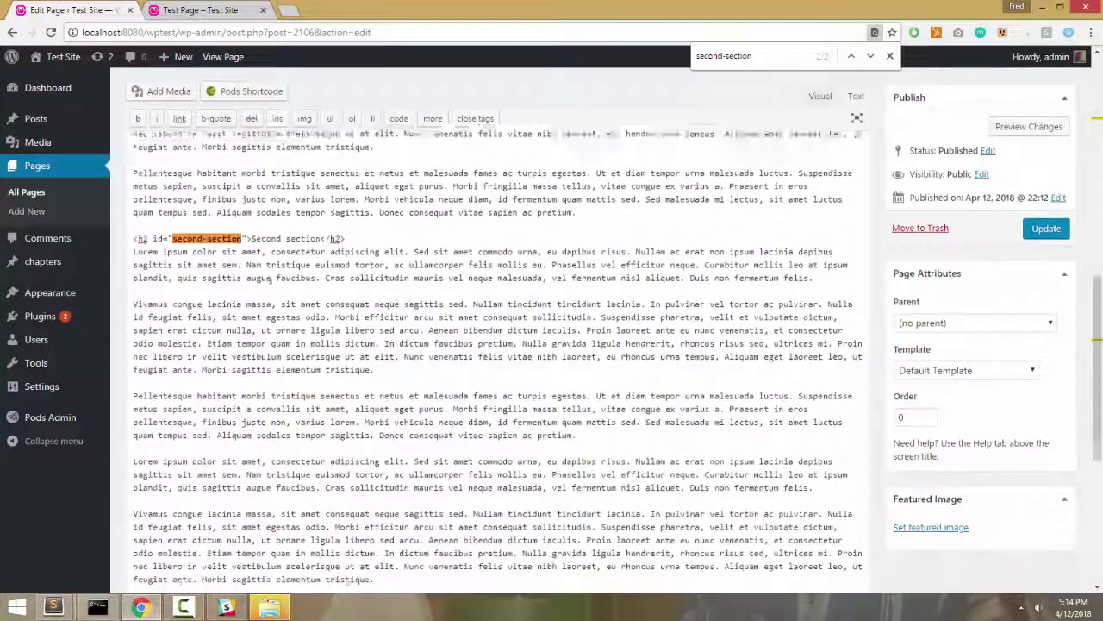
scroll(270, 279, "up", 5)
Step: Test the "To second section" link again on the published Test Page and look over the page from its start
left_click(200, 10)
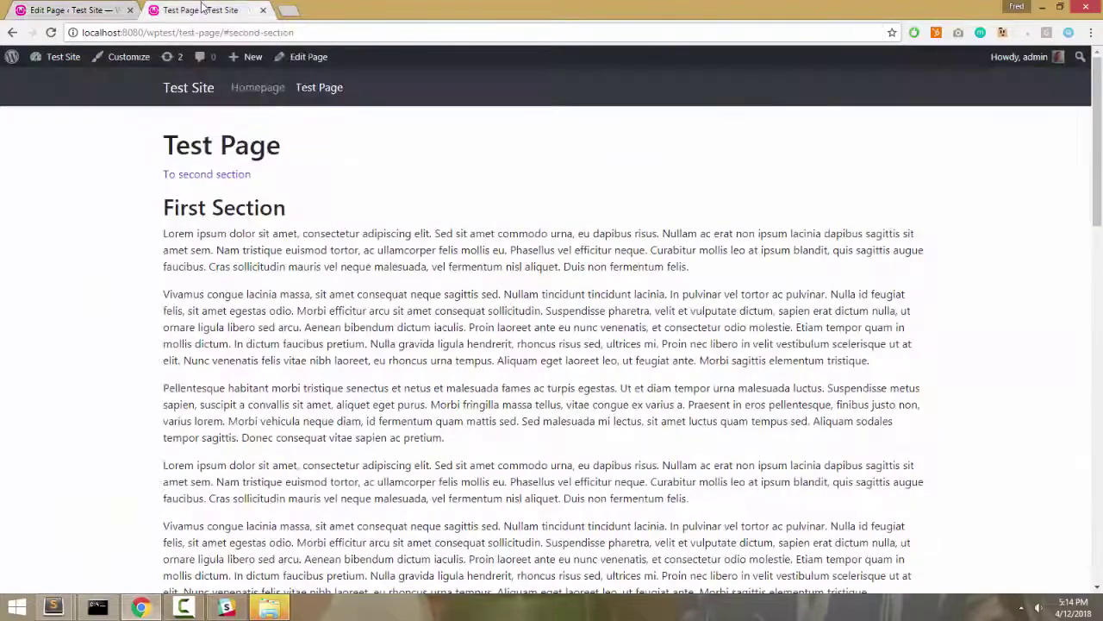
left_click(196, 175)
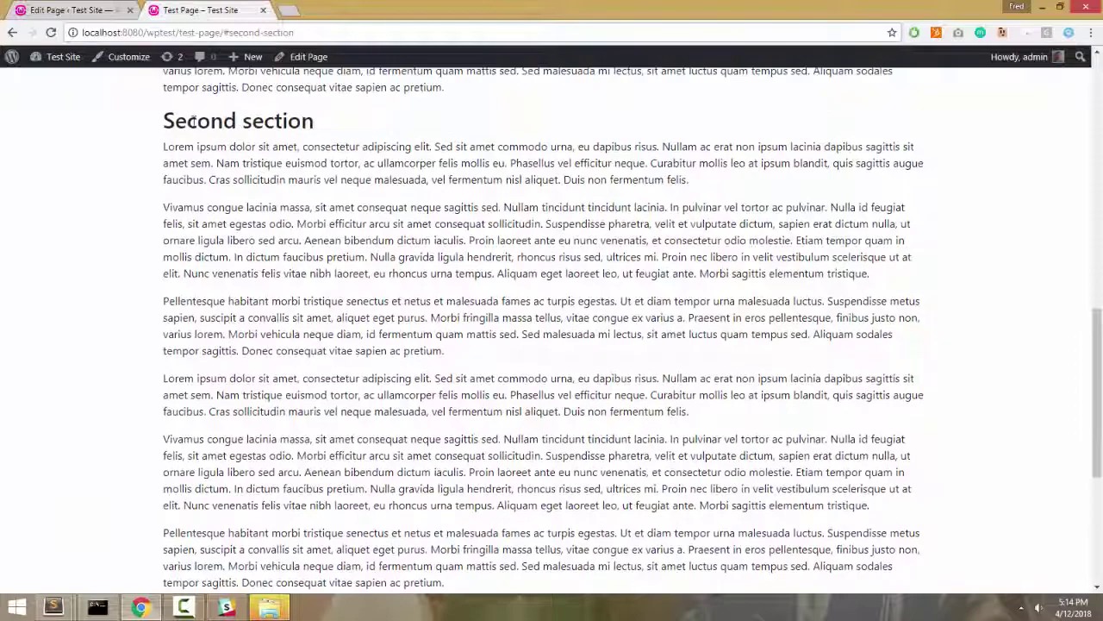
scroll(230, 191, "up", 10)
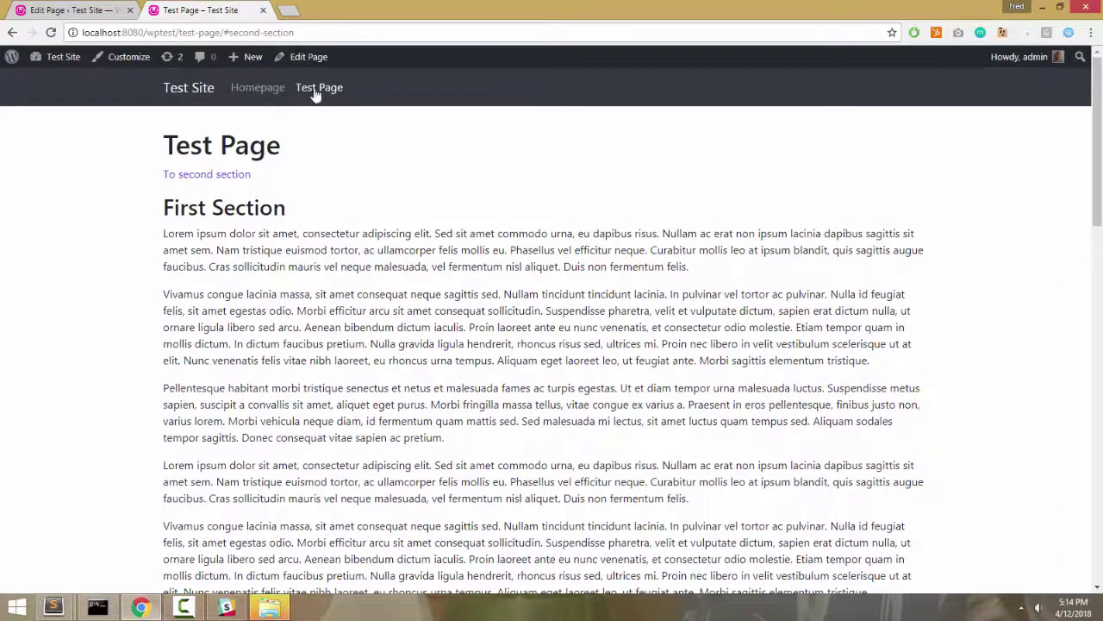
scroll(345, 256, "down", 6)
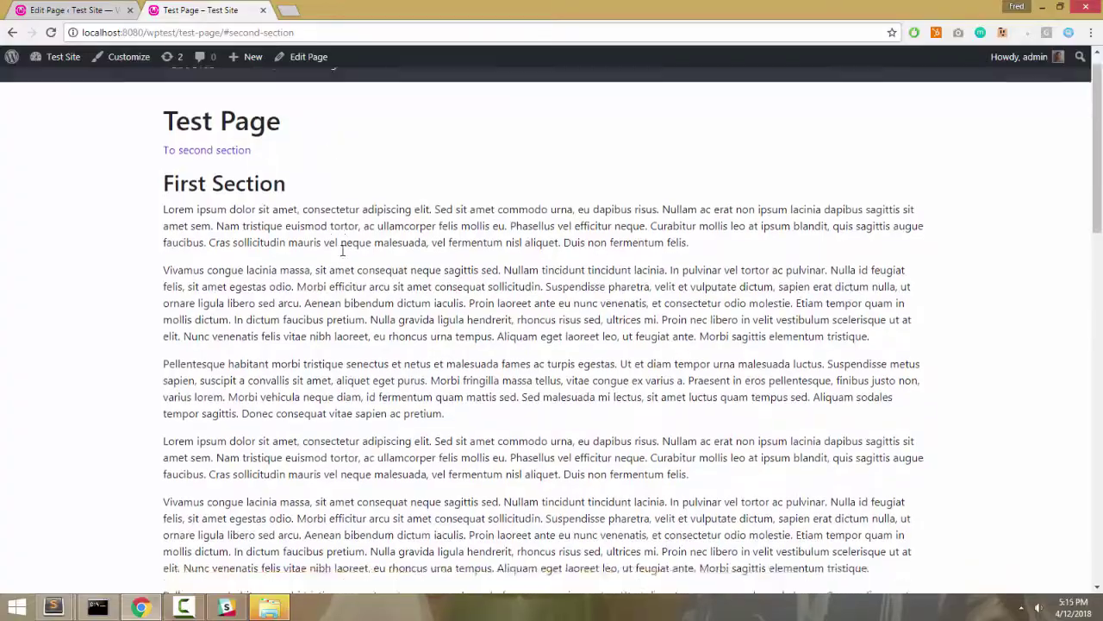
scroll(272, 256, "up", 6)
scroll(328, 328, "down", 6)
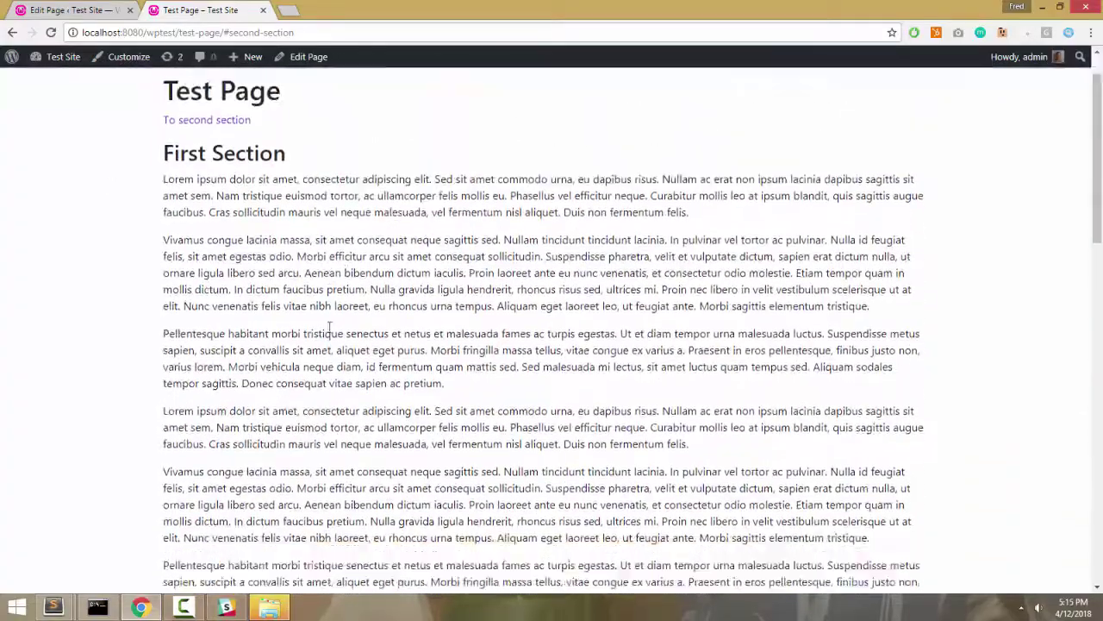
scroll(274, 258, "up", 6)
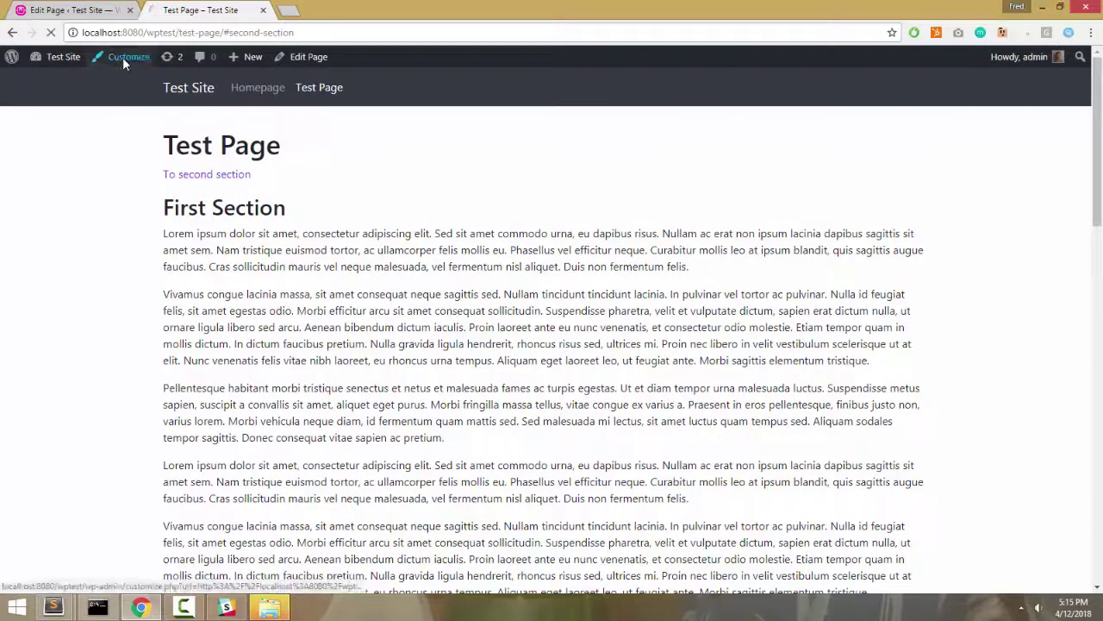
Step: Open the Main Nav menu for editing in the site Customizer
left_click(122, 56)
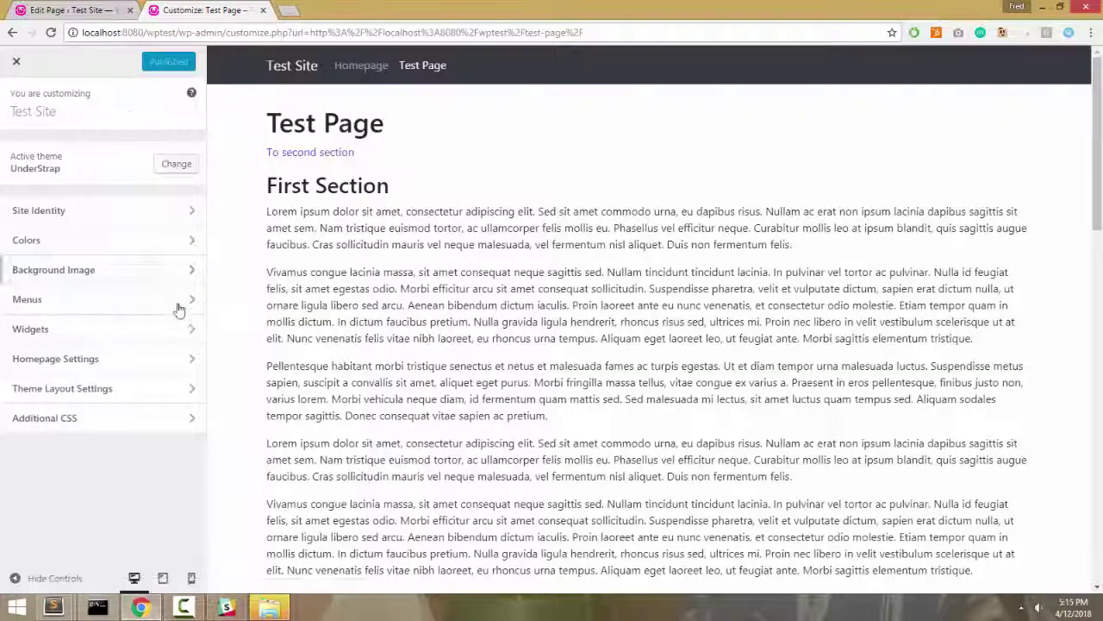
left_click(181, 311)
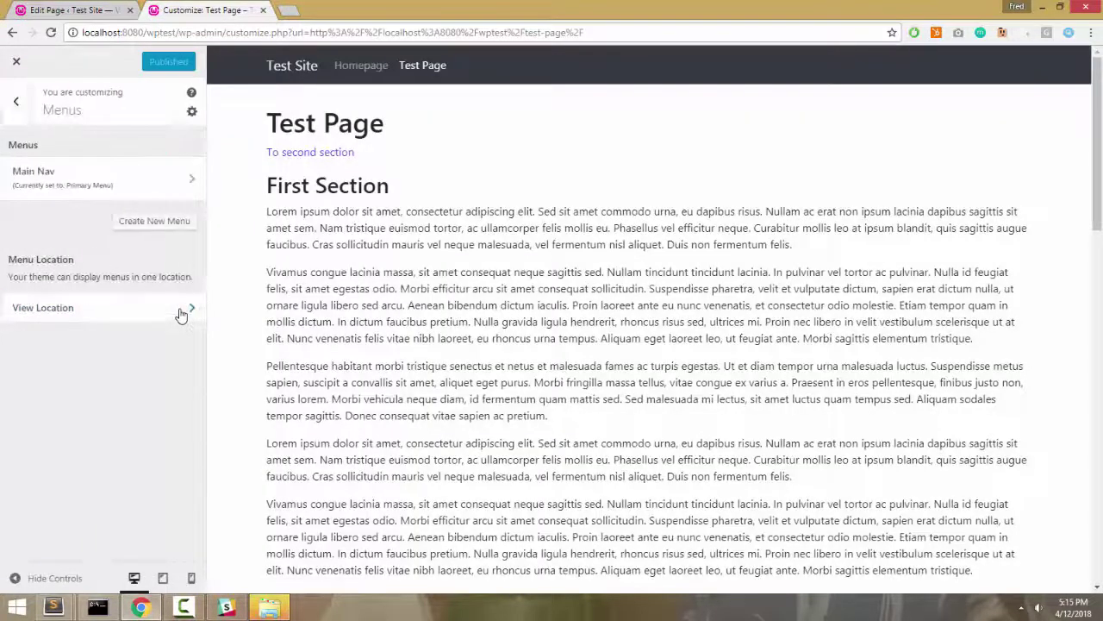
left_click(190, 181)
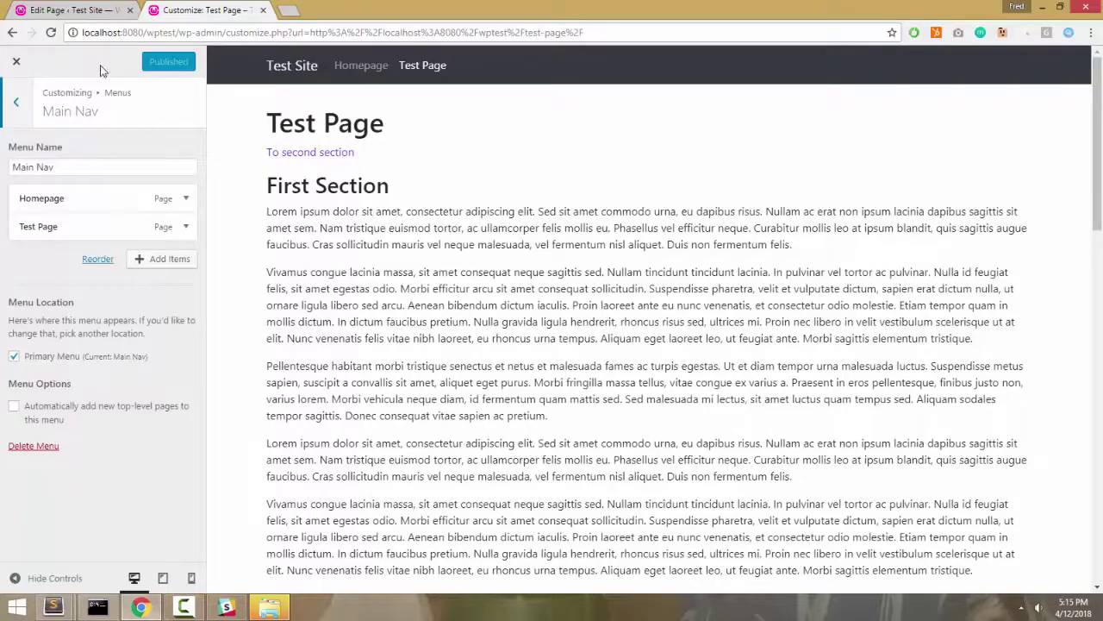
Step: Check the id of the "Second section" heading in the page editor and return to the Customizer
left_click(69, 10)
key("Return")
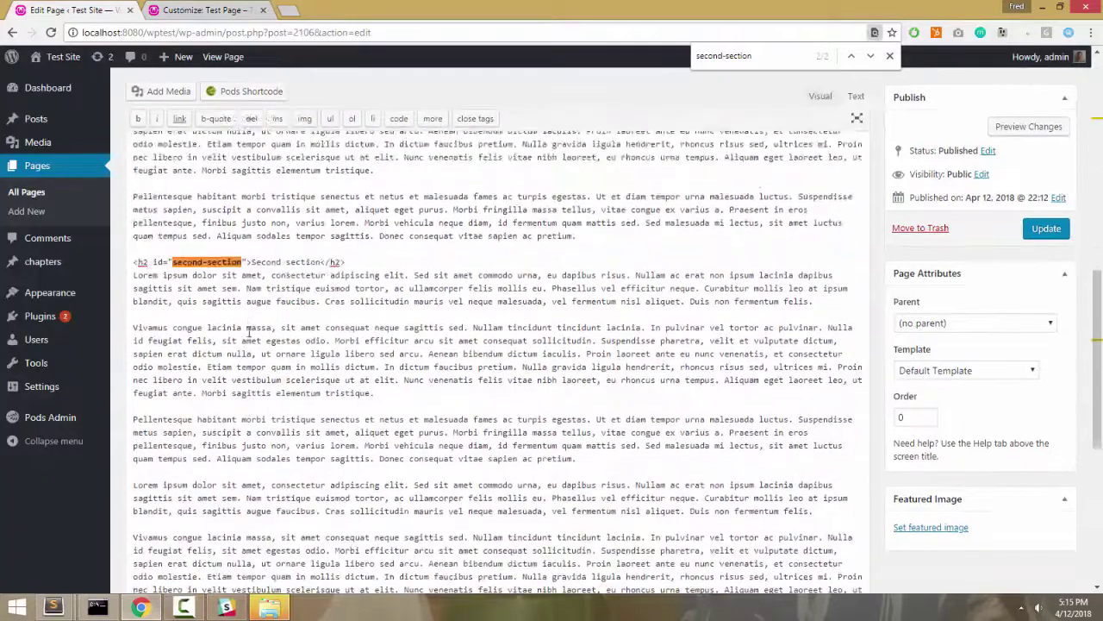
double_click(196, 265)
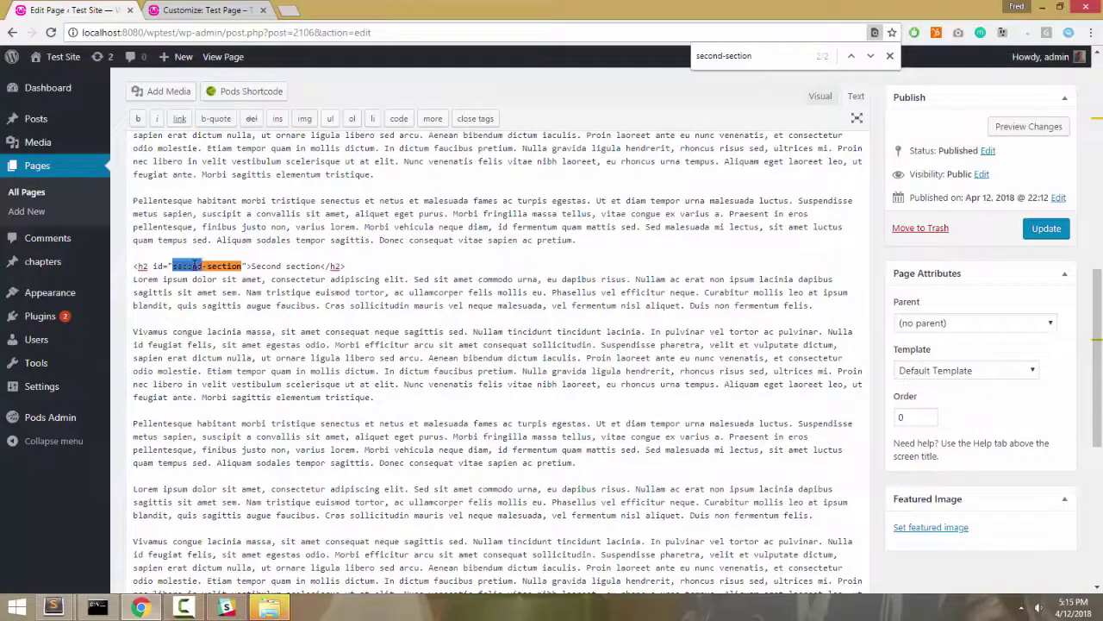
left_click(199, 9)
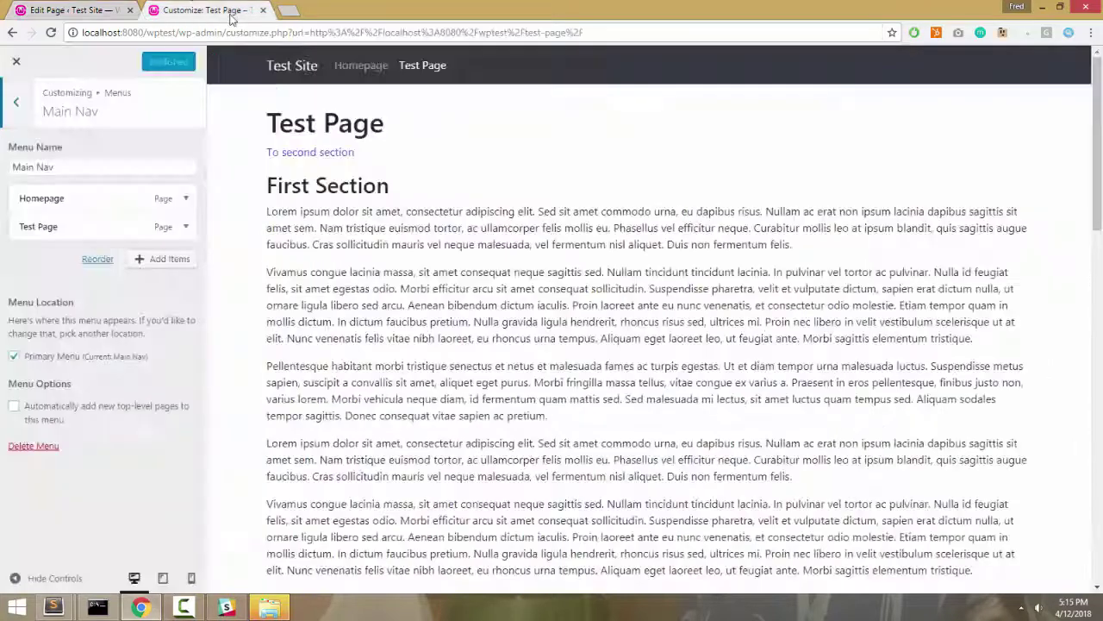
Step: Open the Test Page menu link in a new tab and reload it without the customize_changeset query in its address
right_click(428, 66)
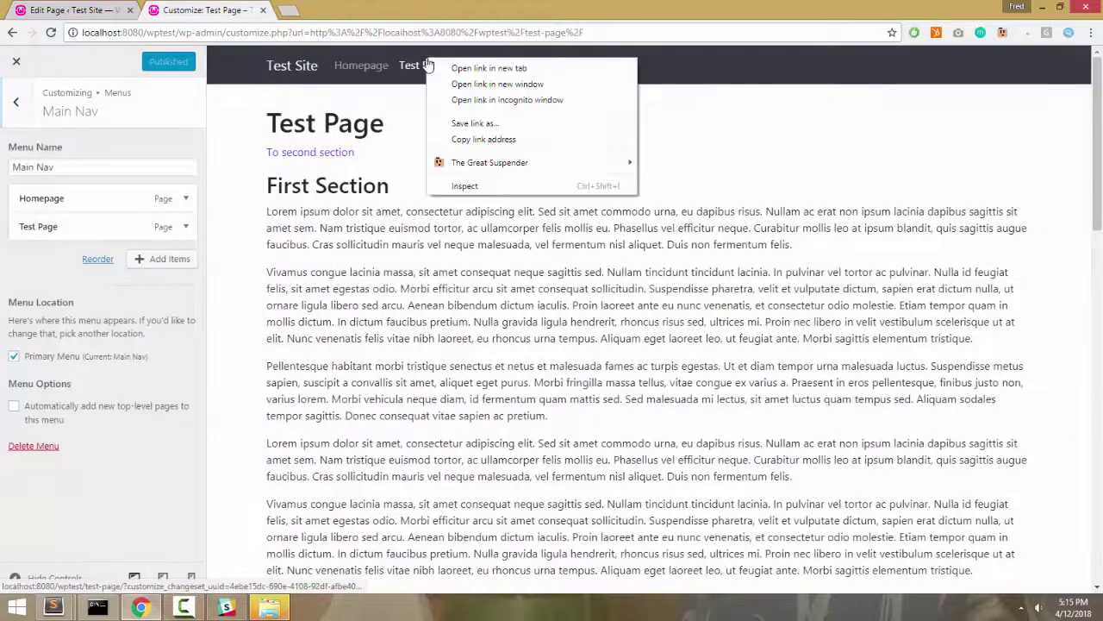
left_click(453, 69)
left_click(342, 9)
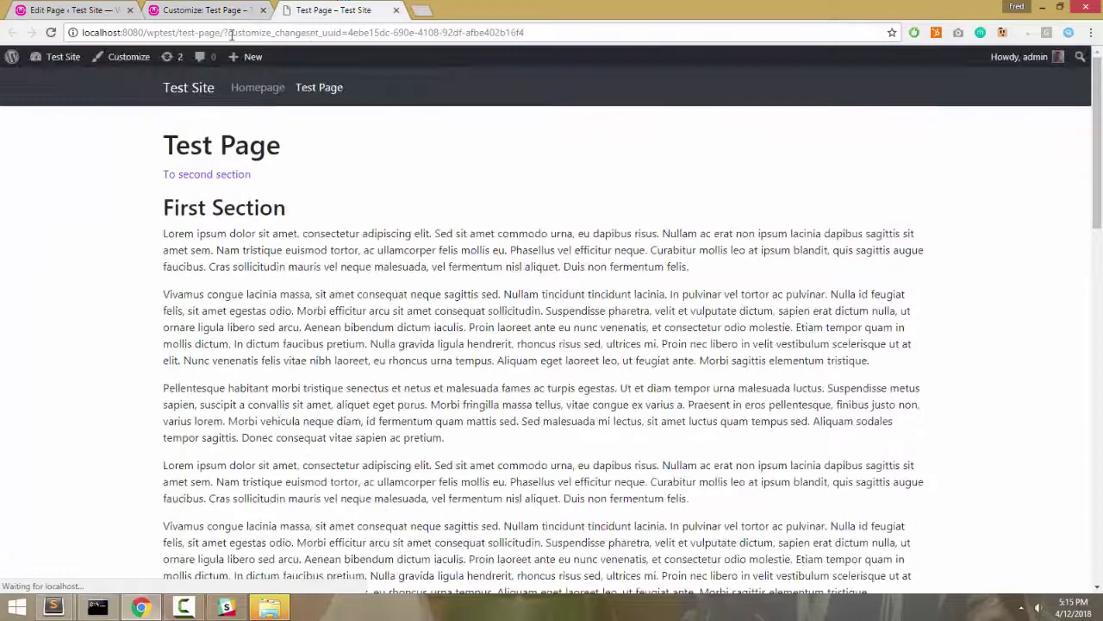
left_click_drag(226, 32, 526, 32)
key("Delete")
key("BackSpace")
key("Return")
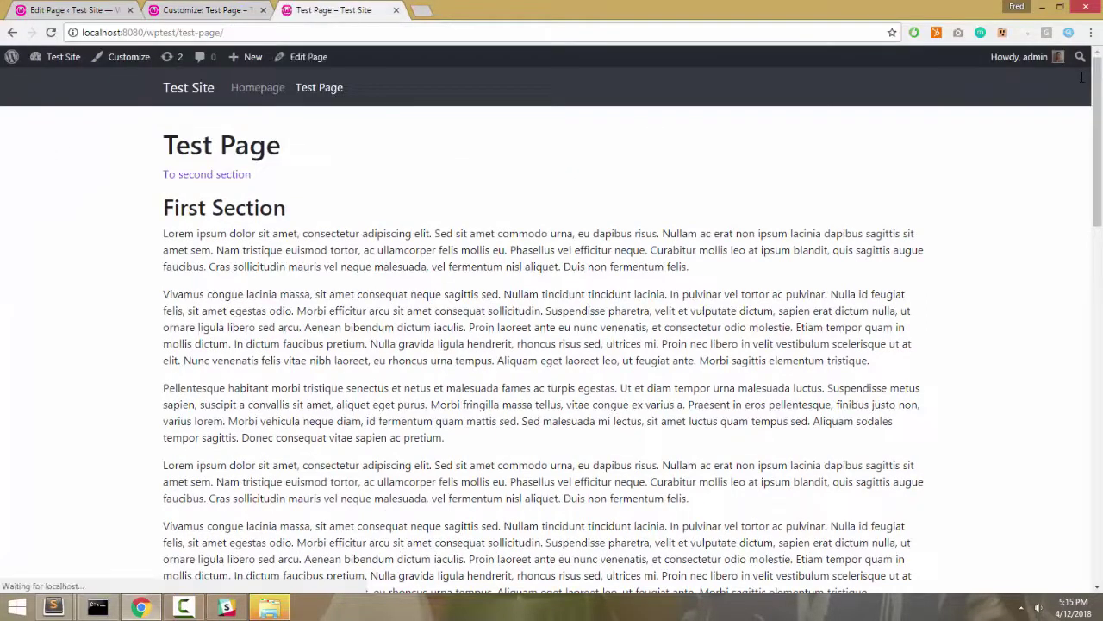
Step: Copy the Test Page's address, localhost:8080/wptest/test-page/
left_click(544, 34)
key("ctrl+c")
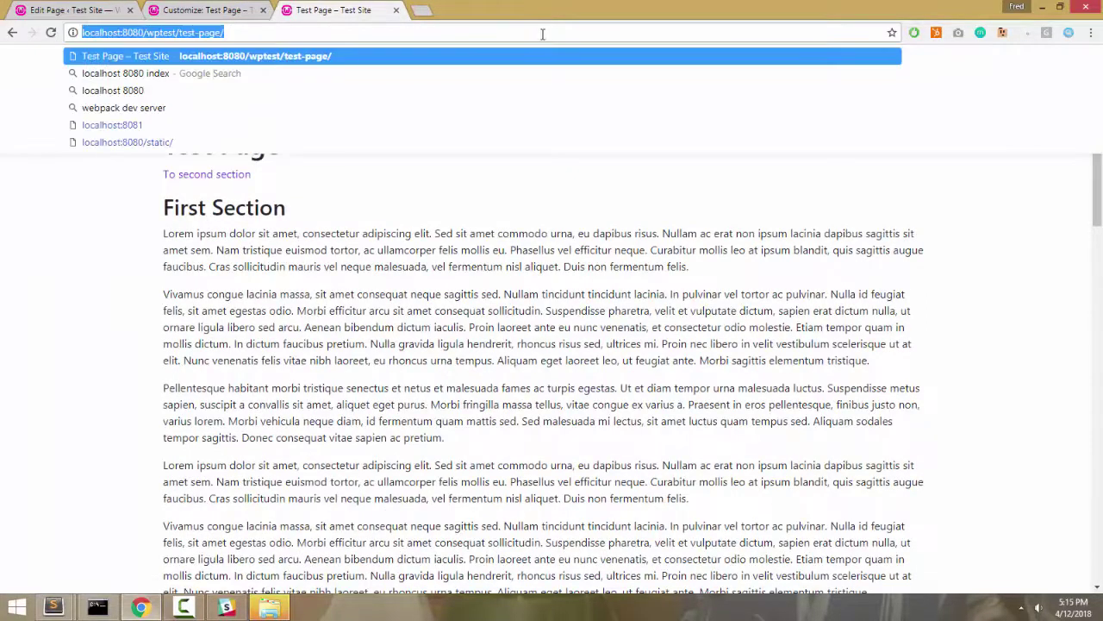
key("Escape")
left_click(219, 184)
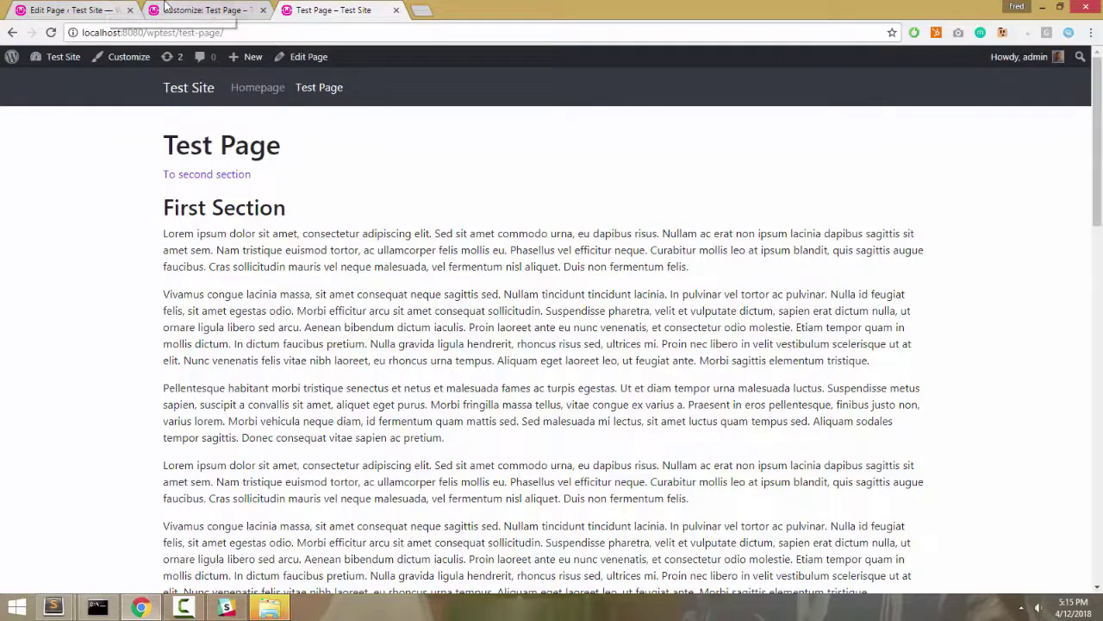
Step: Return to the Customizer and open the custom link form for adding items to the Main Nav menu
left_click(167, 7)
left_click(175, 261)
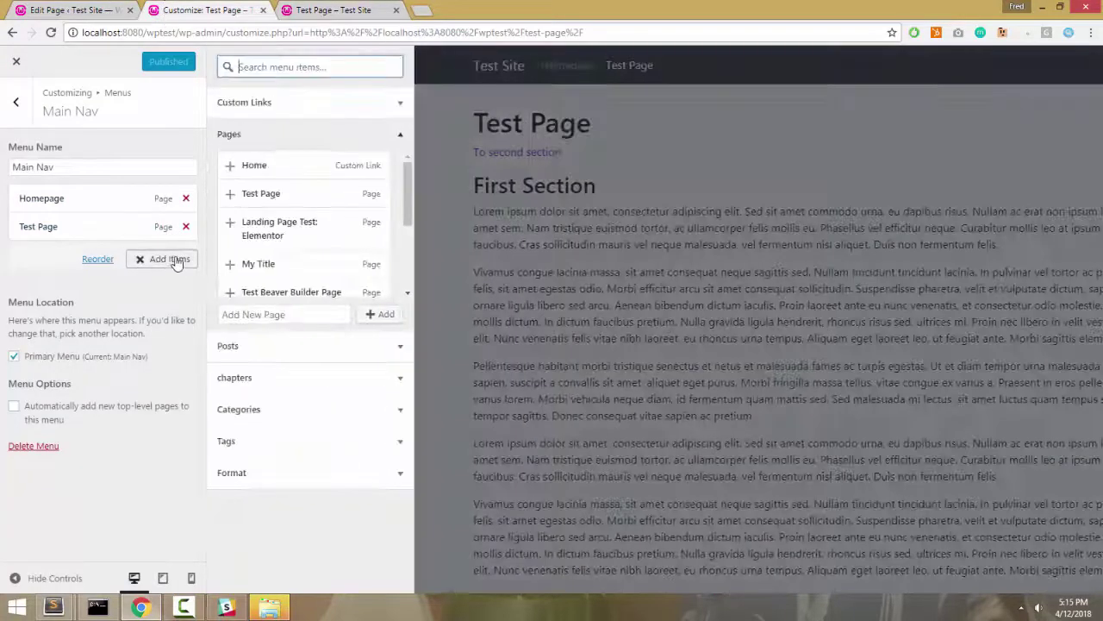
left_click(385, 104)
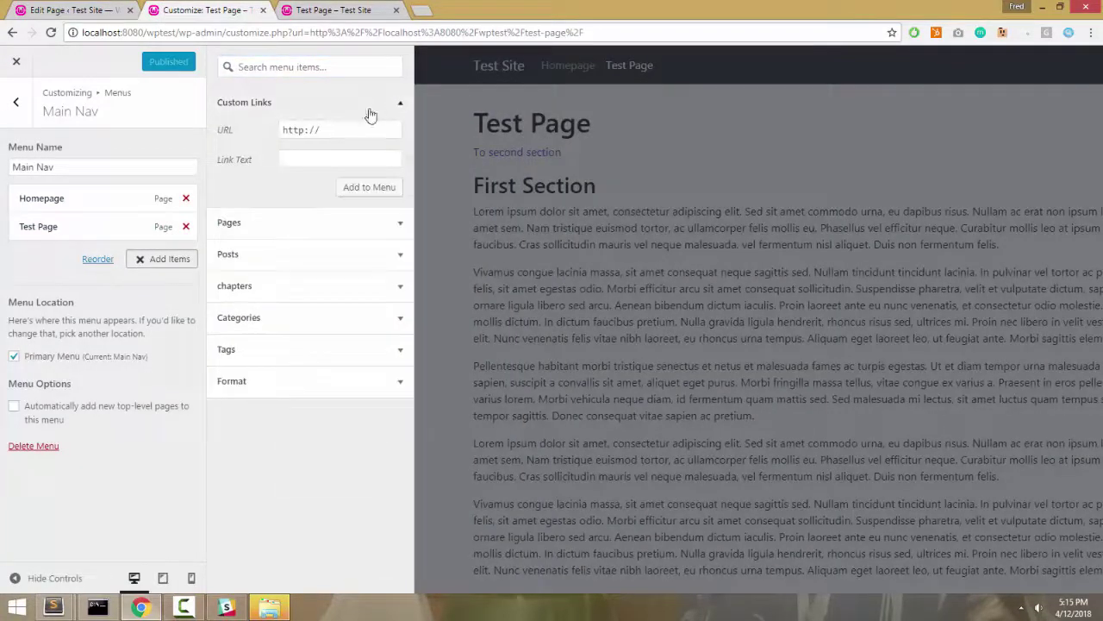
left_click(340, 132)
type("com")
key("Tab")
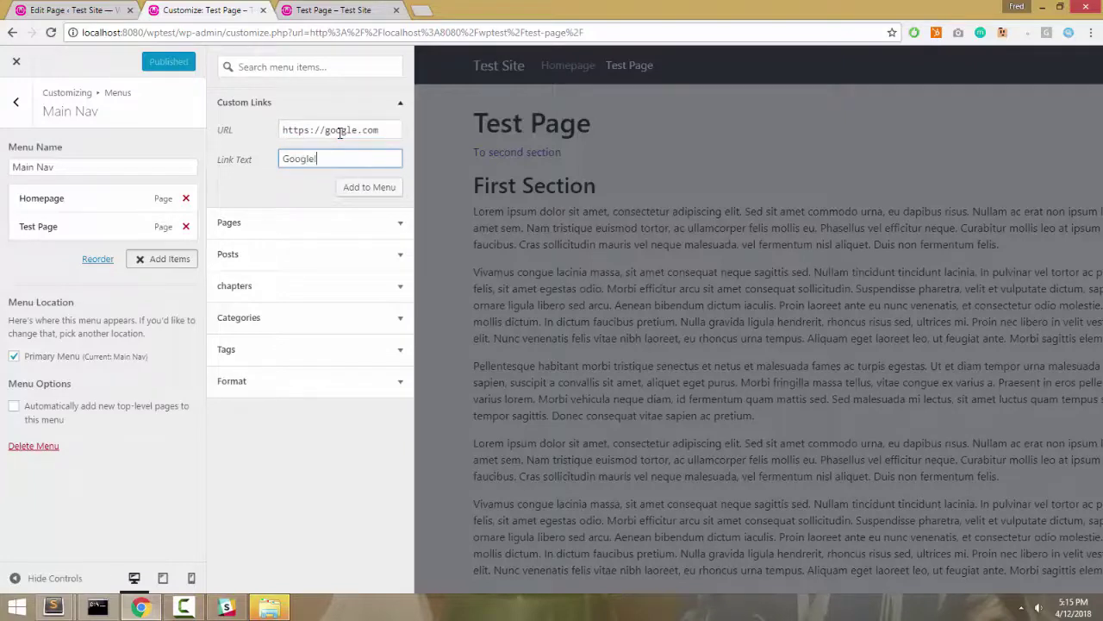
left_click(340, 132)
key("ctrl+a")
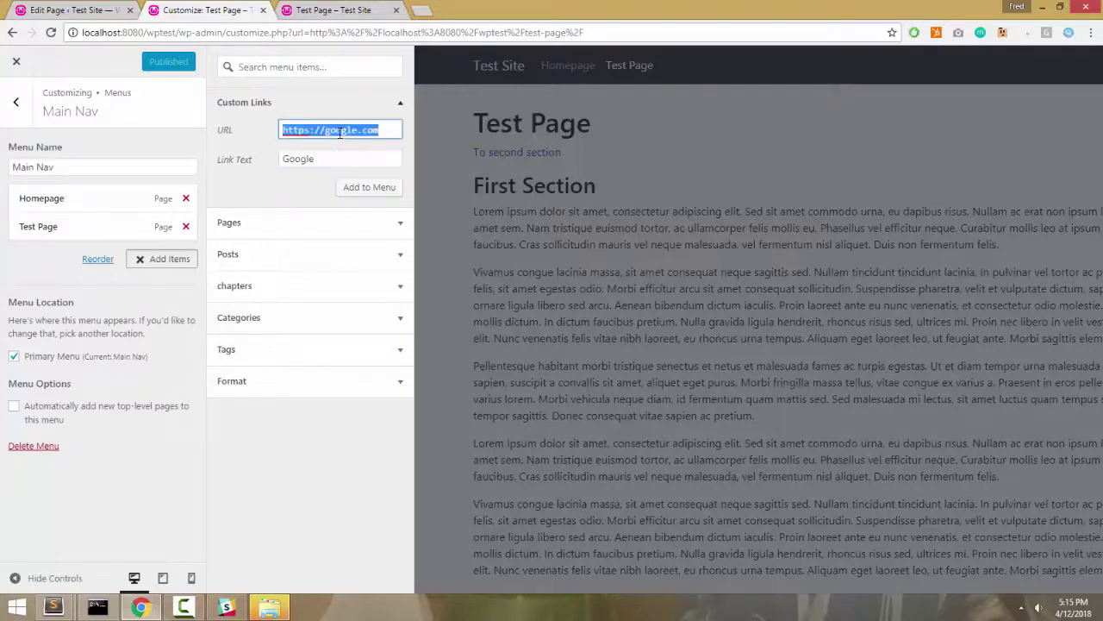
key("ctrl+v")
key("Home")
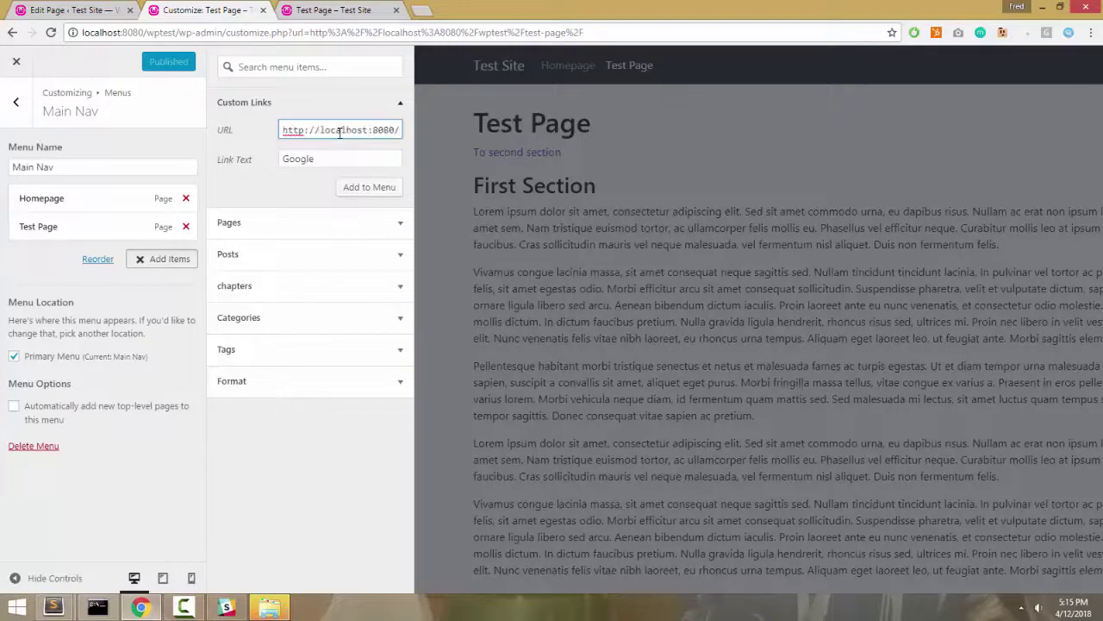
key("End")
type("#second-section")
left_click(327, 160)
double_click(328, 161)
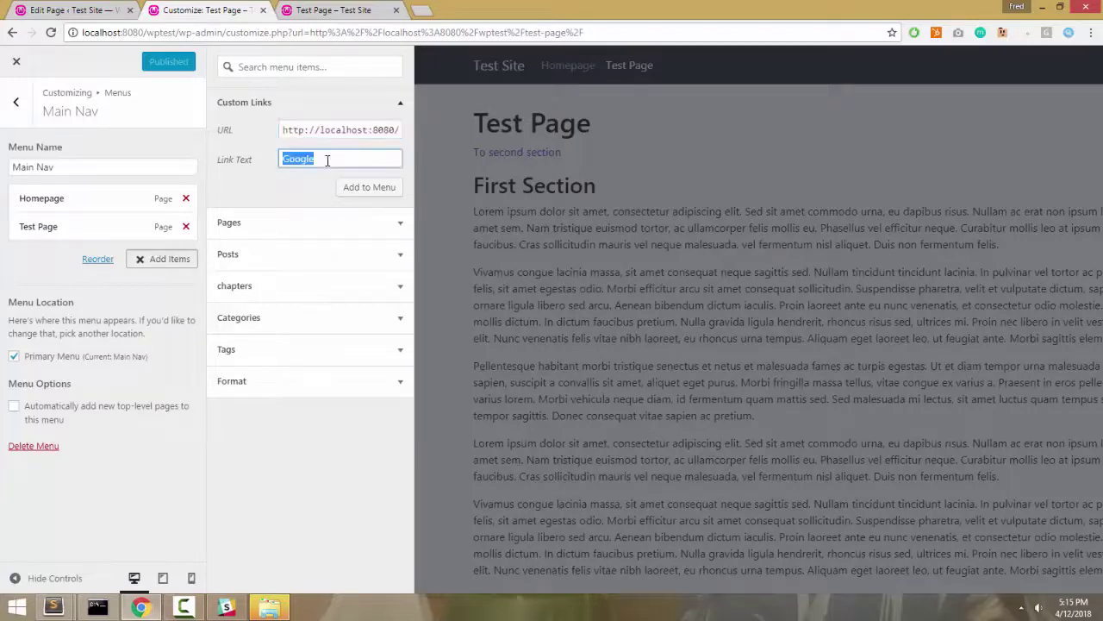
type("Second Section")
Step: Review the custom link's full URL, from the page address through to the second-section anchor id
left_click(326, 131)
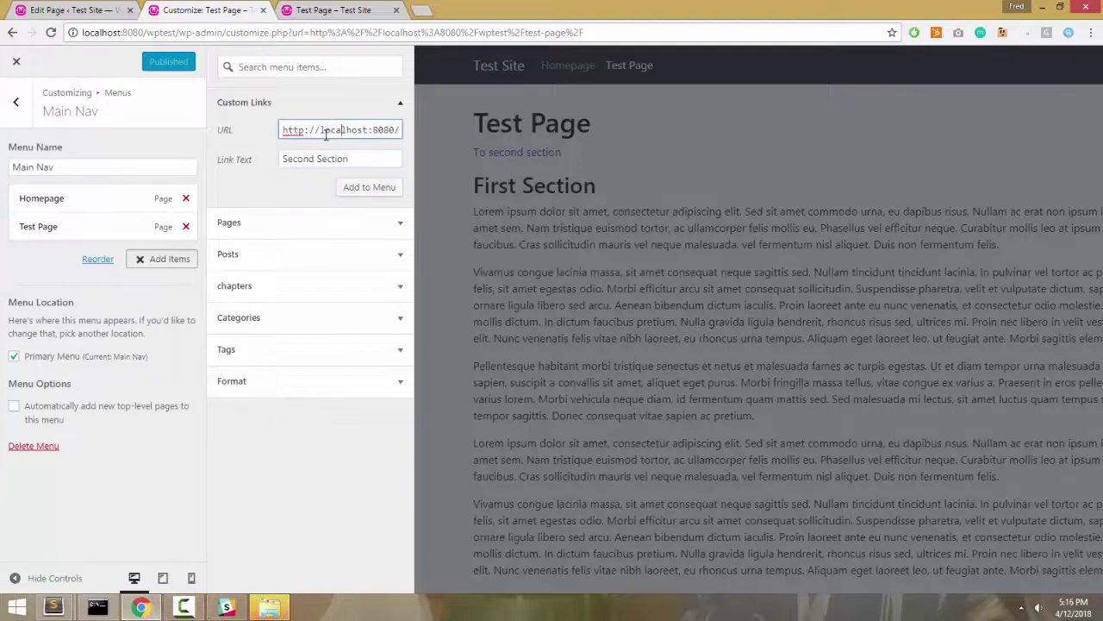
key("shift+Right")
key("shift+Right")
key("shift+Right")
key("shift+Right")
key("shift+Right")
key("shift+Right")
key("shift+Right")
key("shift+Right")
key("shift+Right")
key("shift+Right")
key("shift+Right")
key("shift+Right")
key("shift+Right")
key("shift+Right")
key("shift+Right")
key("shift+Right")
key("shift+Right")
key("shift+Right")
key("shift+Right")
key("shift+Right")
key("shift+Right")
key("shift+Right")
key("shift+Right")
key("shift+Right")
key("shift+Right")
key("shift+Right")
key("shift+Right")
key("shift+Right")
key("Right")
key("Right")
key("shift+Right")
key("shift+Right")
key("shift+Right")
key("shift+Right")
key("shift+Right")
key("shift+Right")
key("shift+Right")
key("shift+Right")
key("shift+Right")
key("shift+Right")
key("shift+Right")
key("shift+Right")
key("shift+Right")
key("shift+Right")
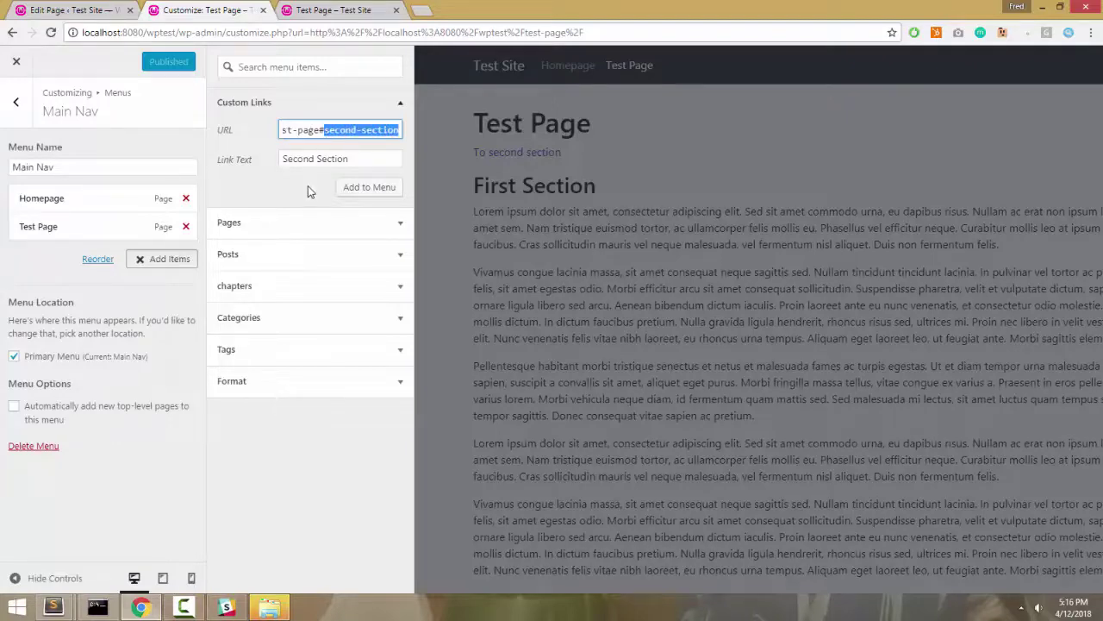
Step: Add the Second Section custom link to the Main Nav menu and nest it under Test Page
left_click(369, 187)
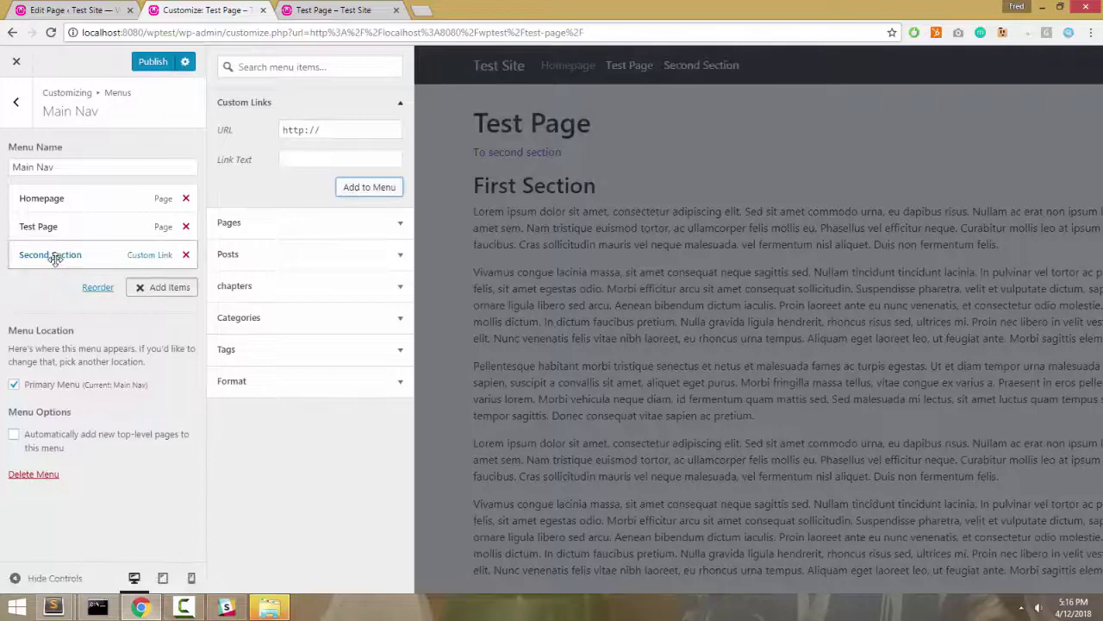
left_click_drag(52, 254, 55, 231)
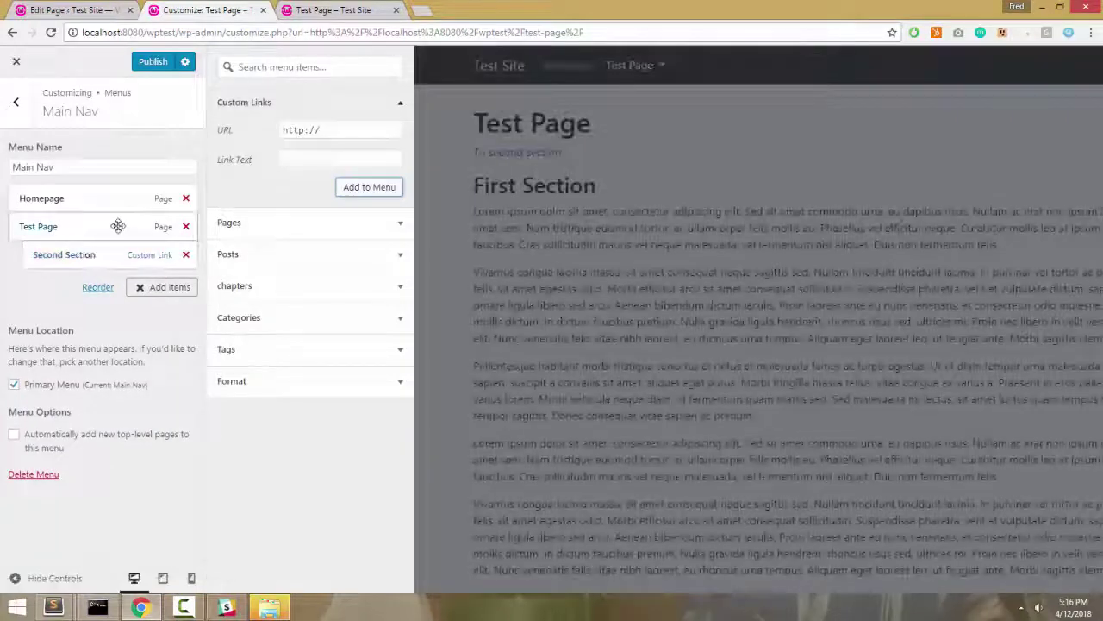
Step: Publish the menu changes and reload the live Test Page in its own tab
left_click(160, 64)
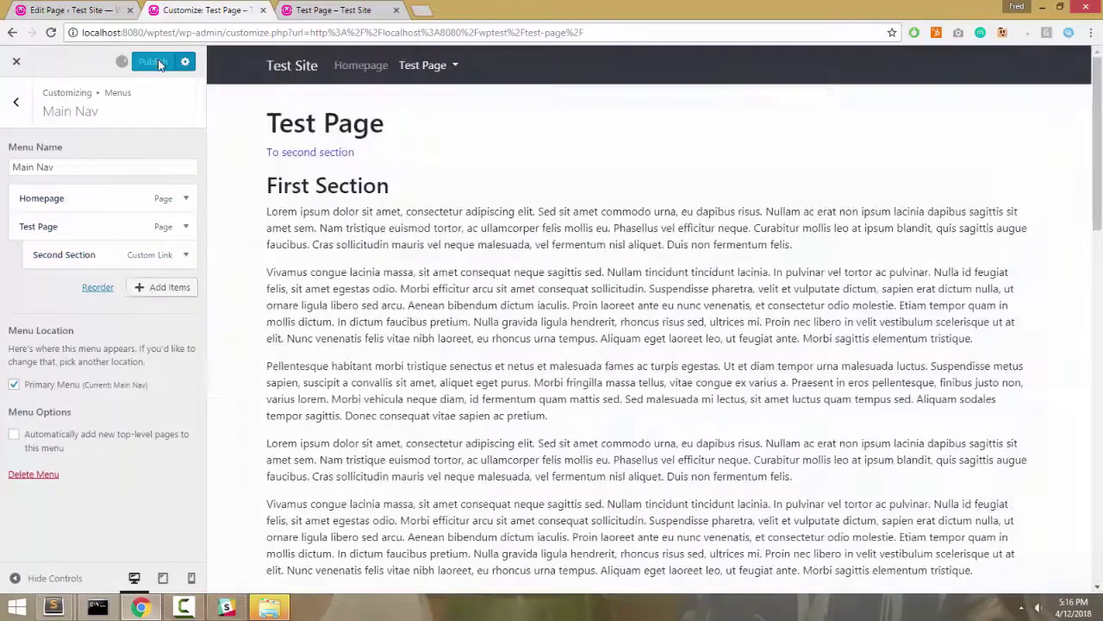
left_click(319, 11)
left_click(275, 33)
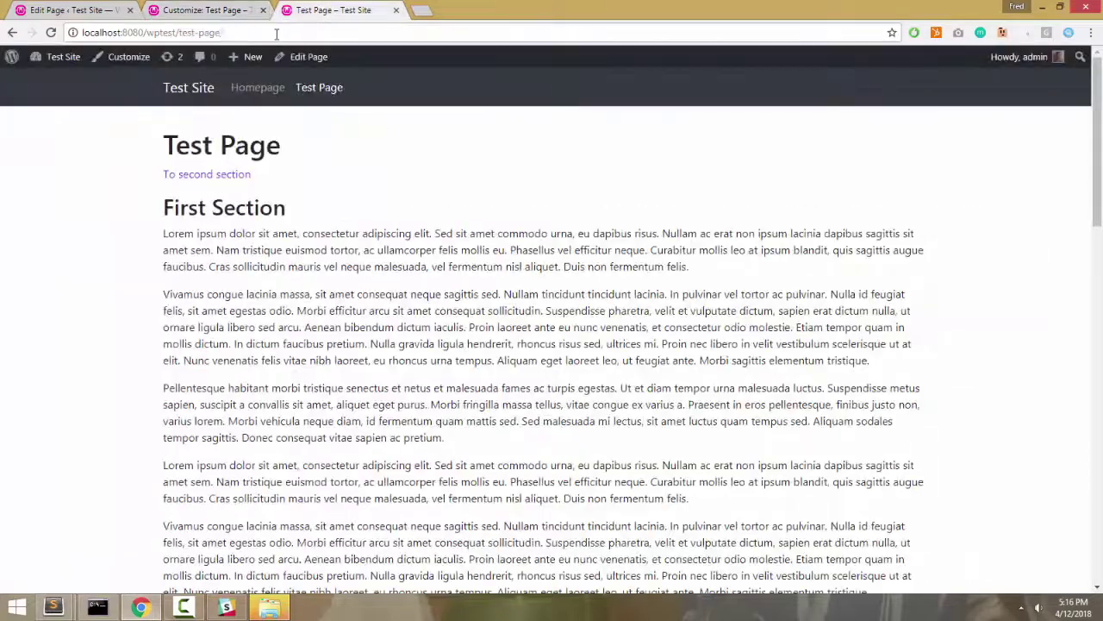
key("Return")
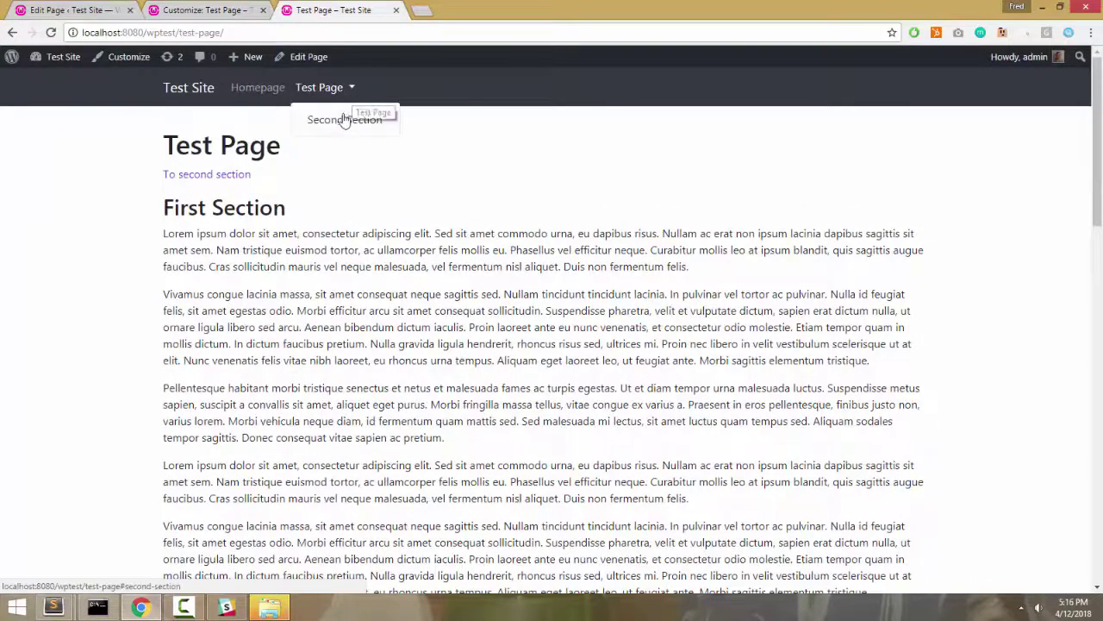
Step: Test the Second Section menu link from the Test Page and again from the Homepage
left_click(345, 128)
scroll(298, 181, "up", 10)
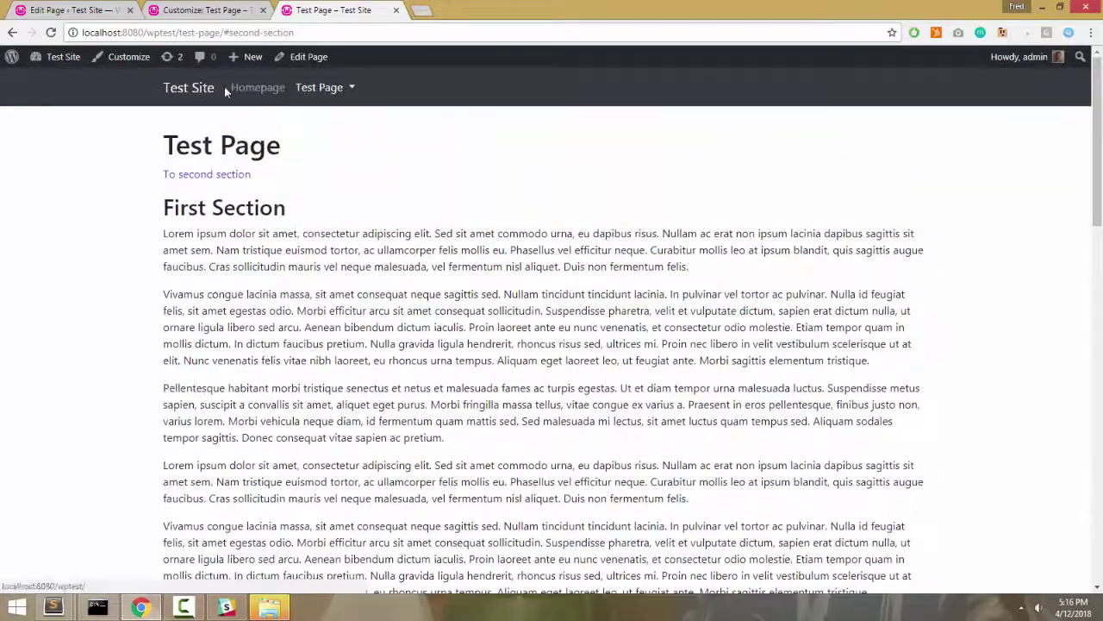
left_click(250, 87)
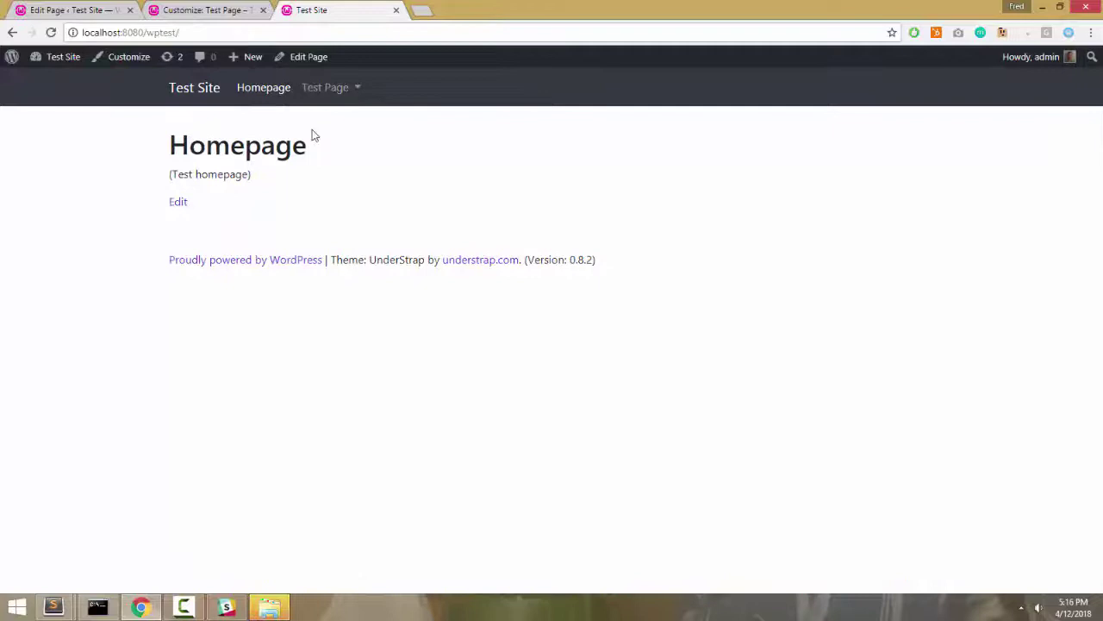
left_click(356, 90)
left_click(348, 122)
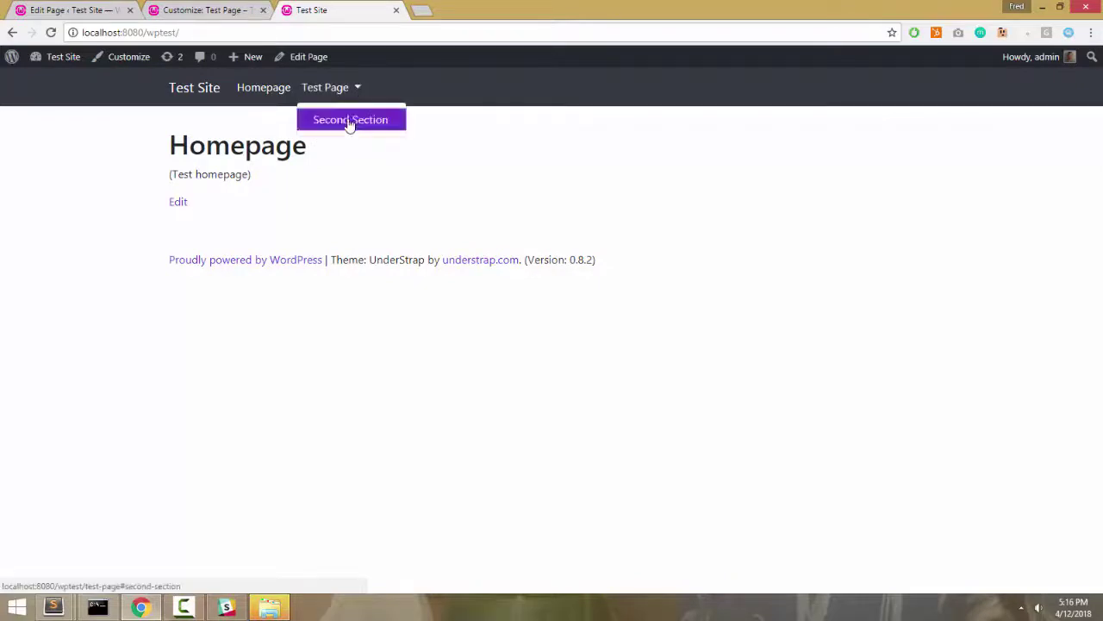
scroll(351, 122, "up", 10)
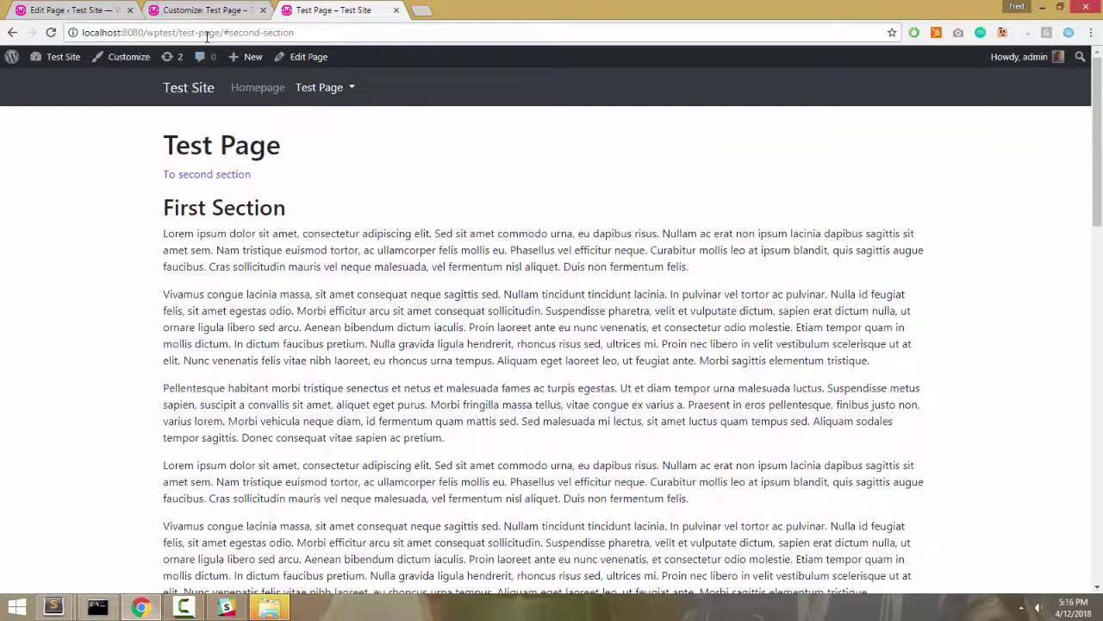
Step: Open the Test Page's #second-section address in a new incognito window
left_click(206, 33)
key("ctrl+c")
key("ctrl+shift+n")
key("ctrl+v")
key("Return")
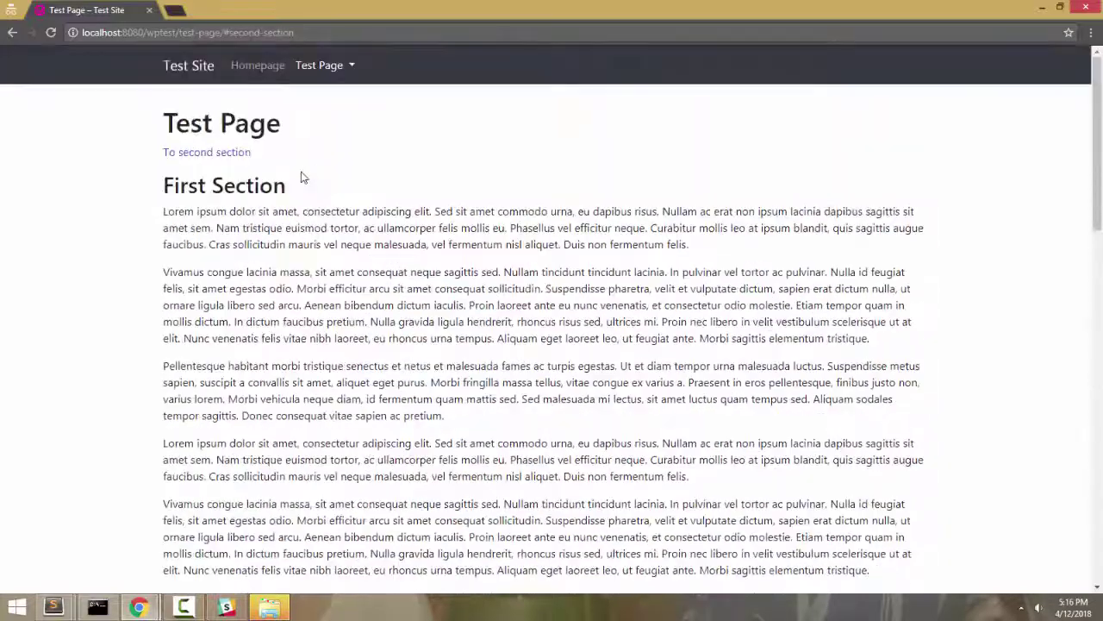
Step: Follow the Second Section submenu link from the Test Page in the incognito window, and return to the page's beginning
left_click(350, 73)
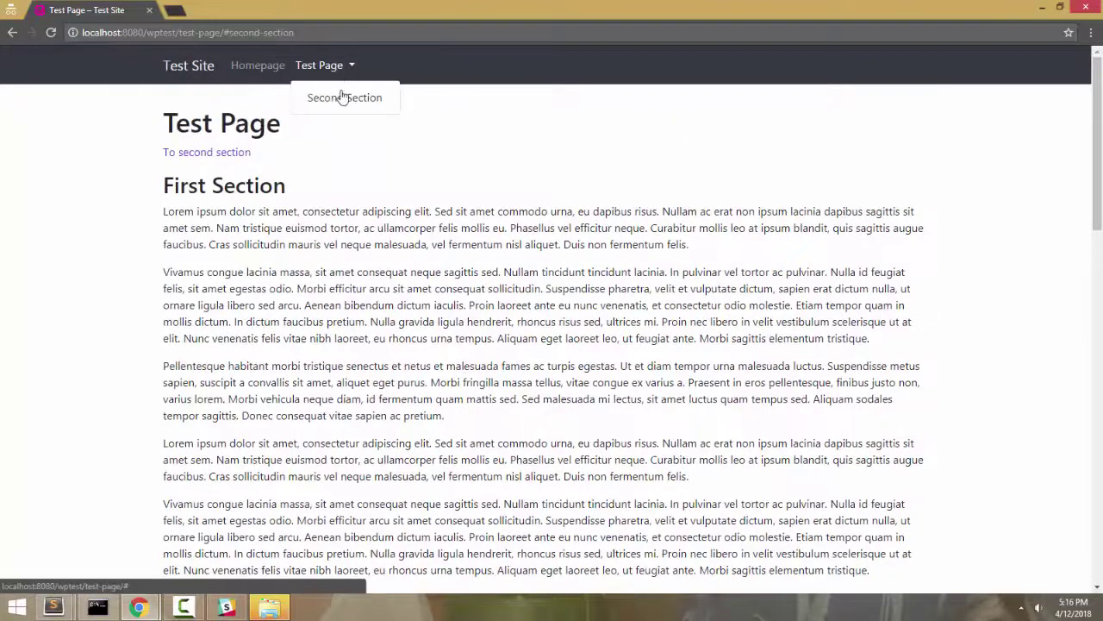
left_click(344, 97)
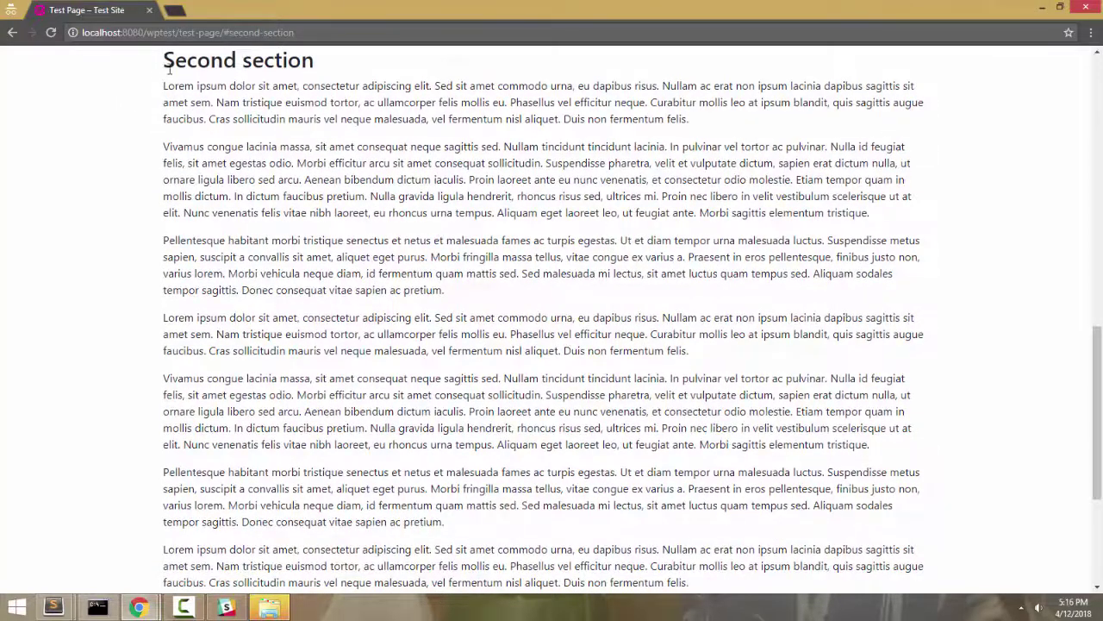
scroll(287, 62, "up", 10)
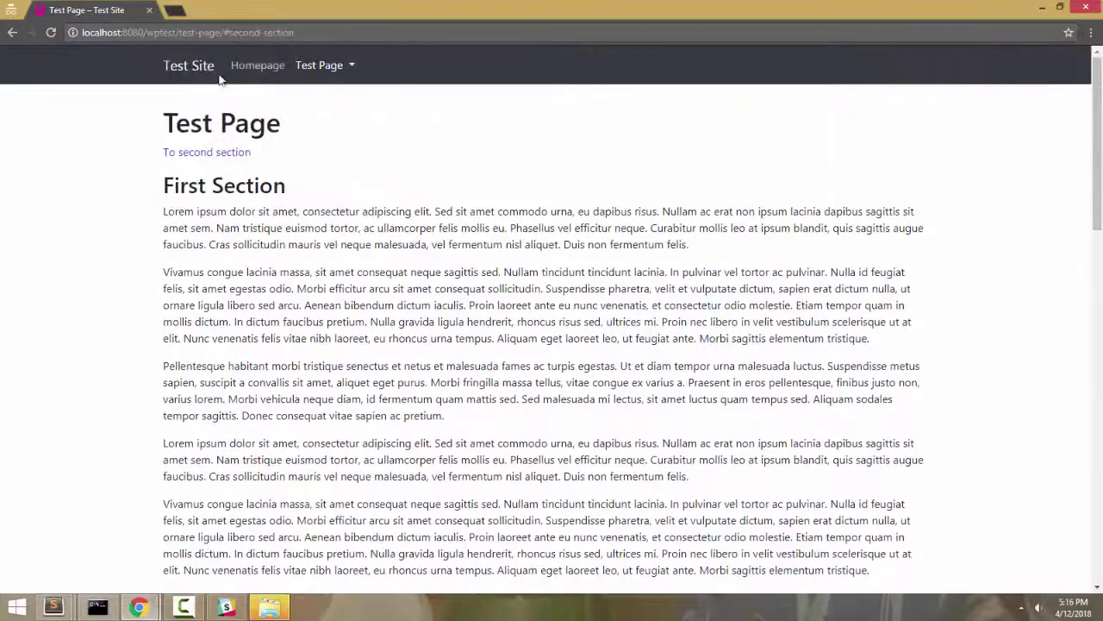
Step: Go to the Homepage, check how the Test Page submenu opens and closes, and follow its Second Section link
left_click(249, 73)
left_click(248, 73)
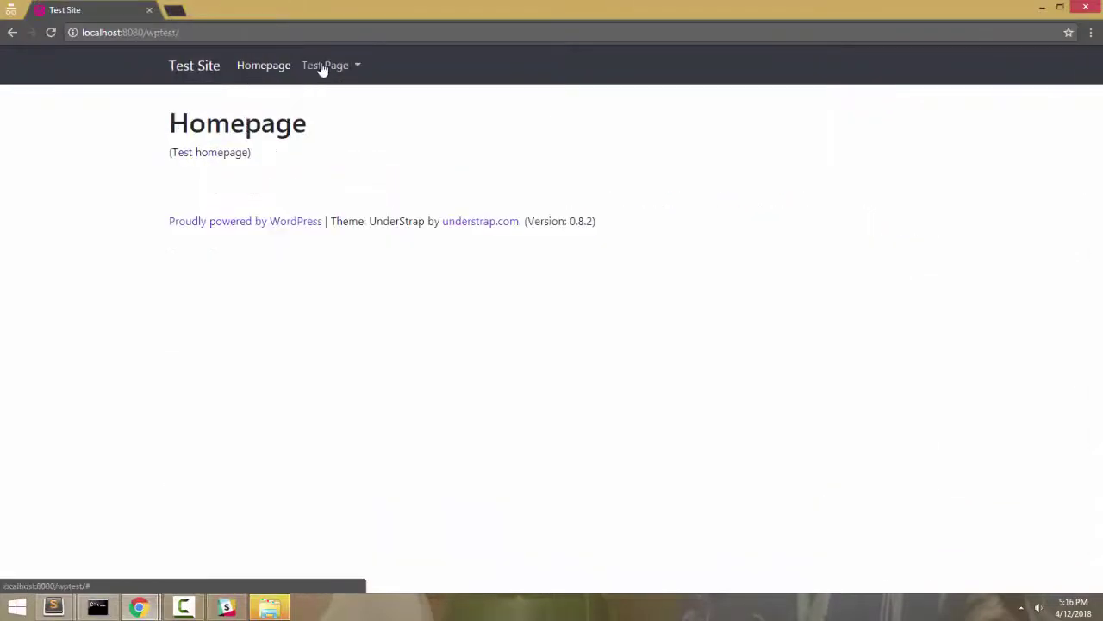
left_click(320, 69)
left_click(316, 69)
left_click(357, 69)
left_click(334, 69)
left_click(351, 69)
left_click(315, 69)
left_click(359, 69)
left_click(352, 97)
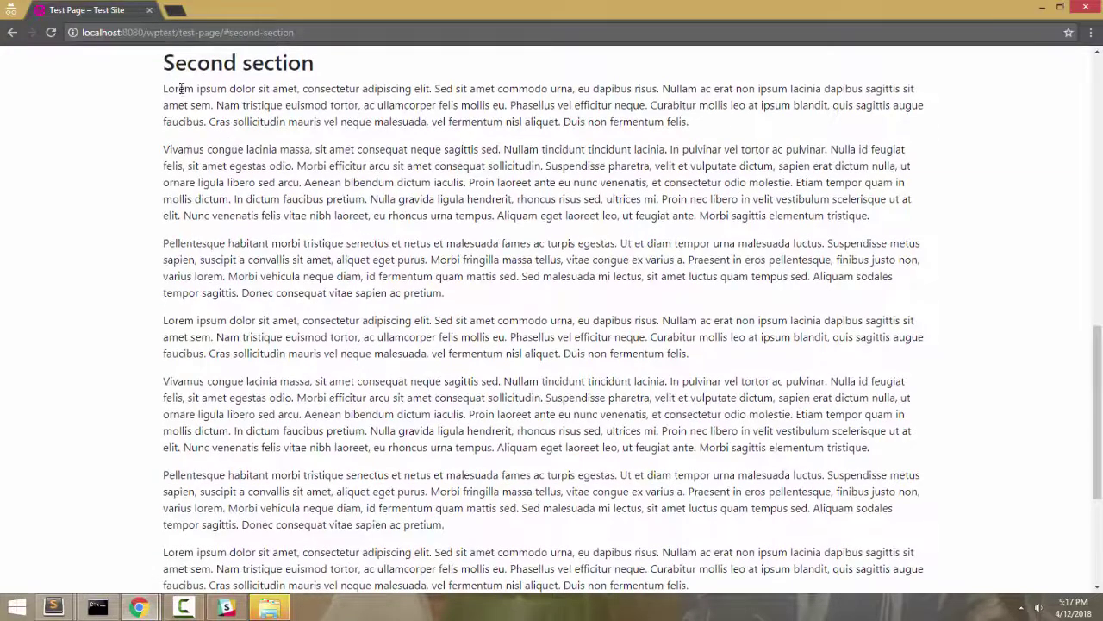
scroll(181, 91, "up", 10)
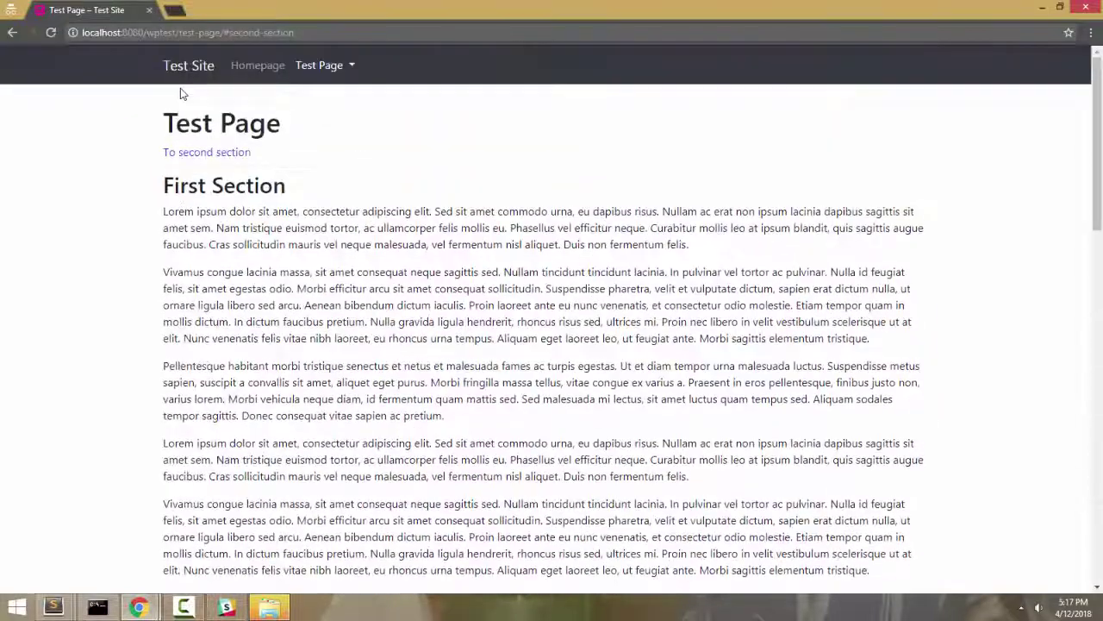
Step: Test the Second Section submenu link once more from within the Test Page
left_click(353, 67)
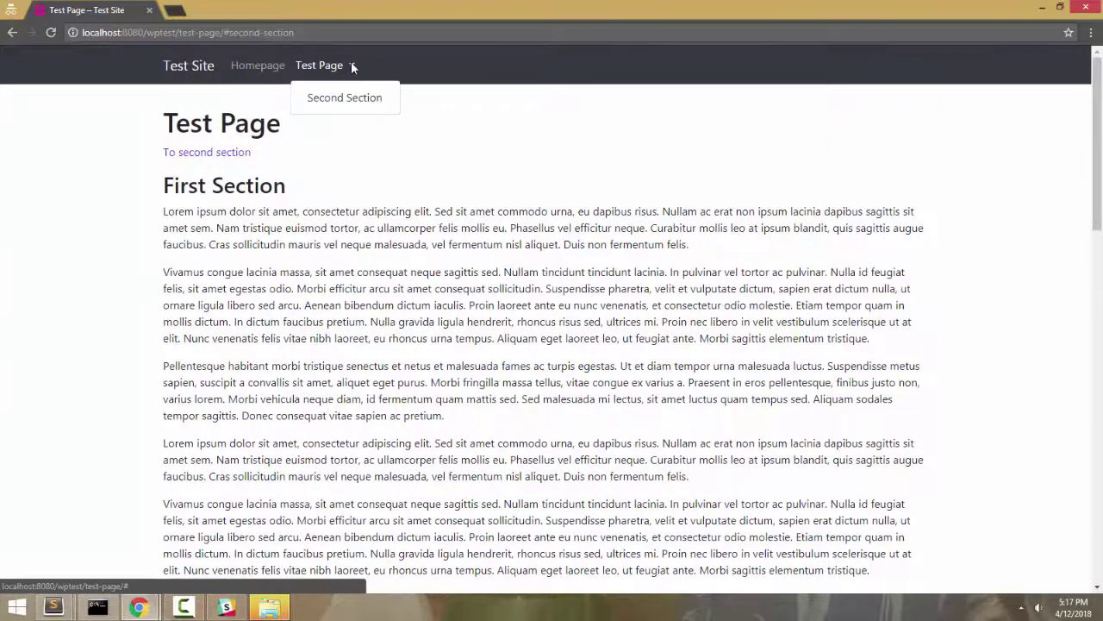
left_click(346, 96)
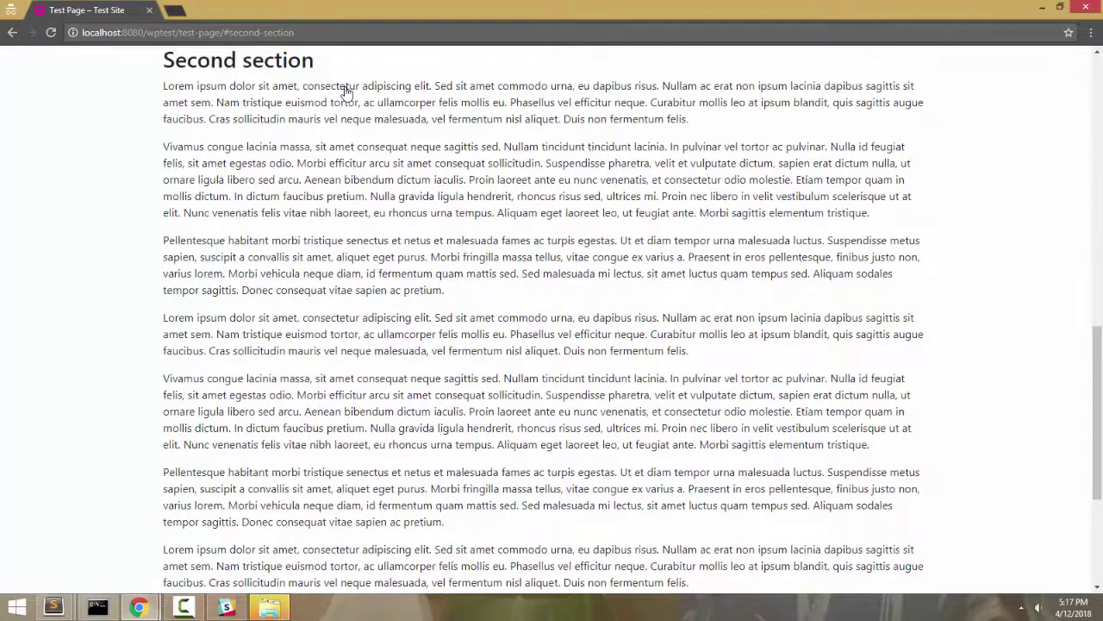
scroll(346, 91, "up", 10)
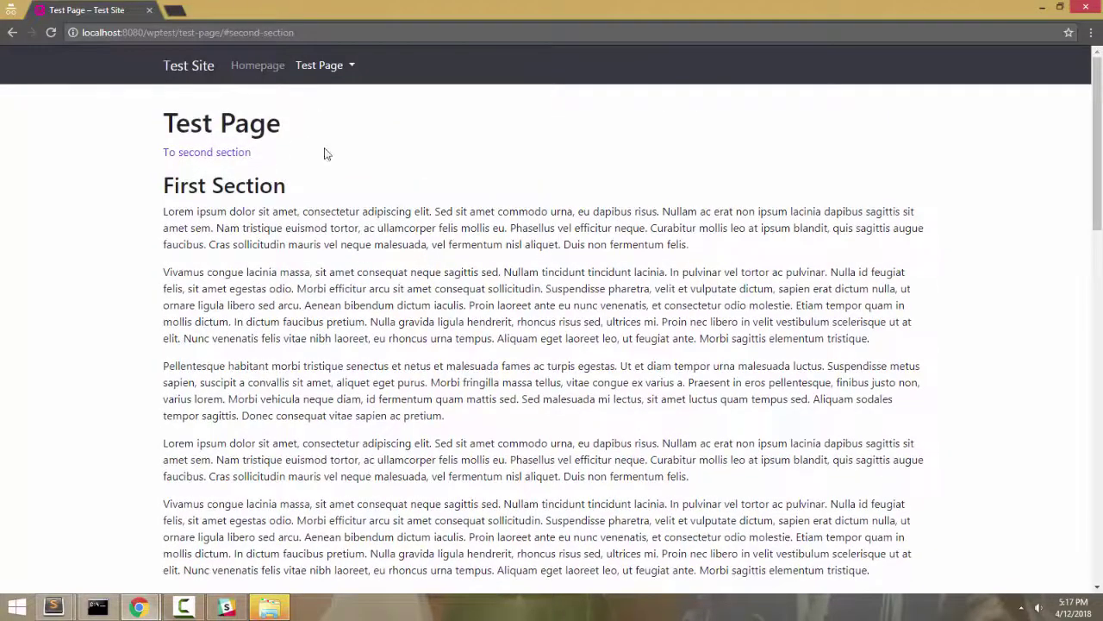